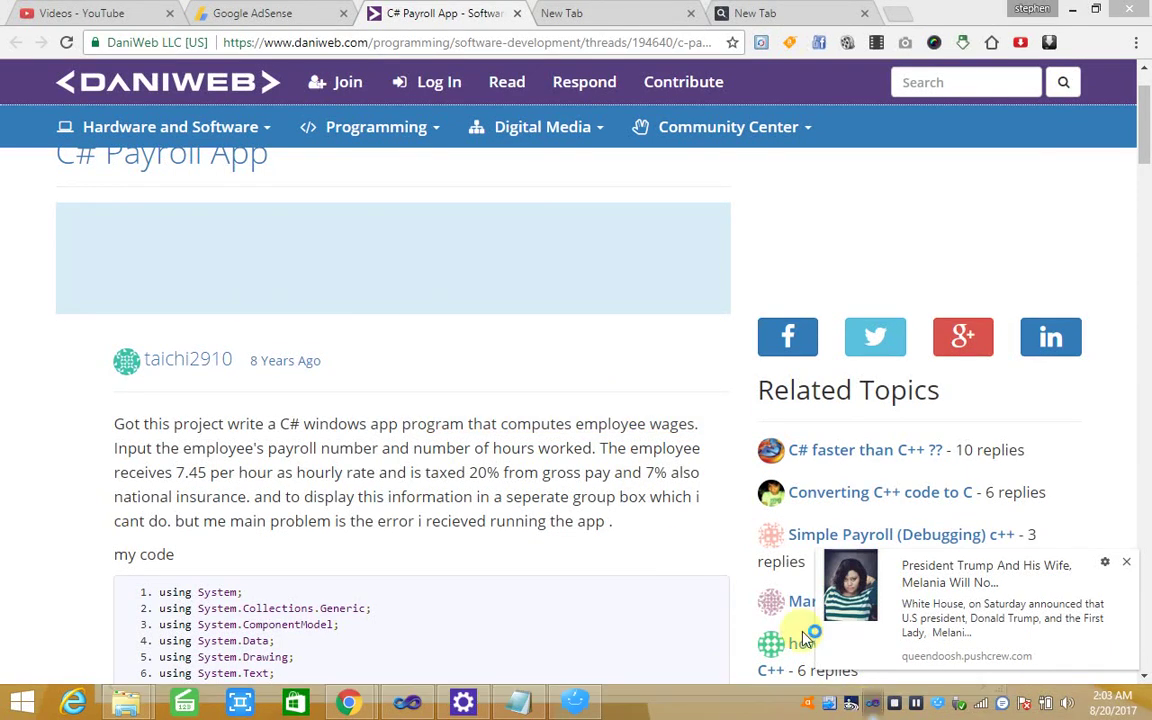
pyautogui.click(443, 43)
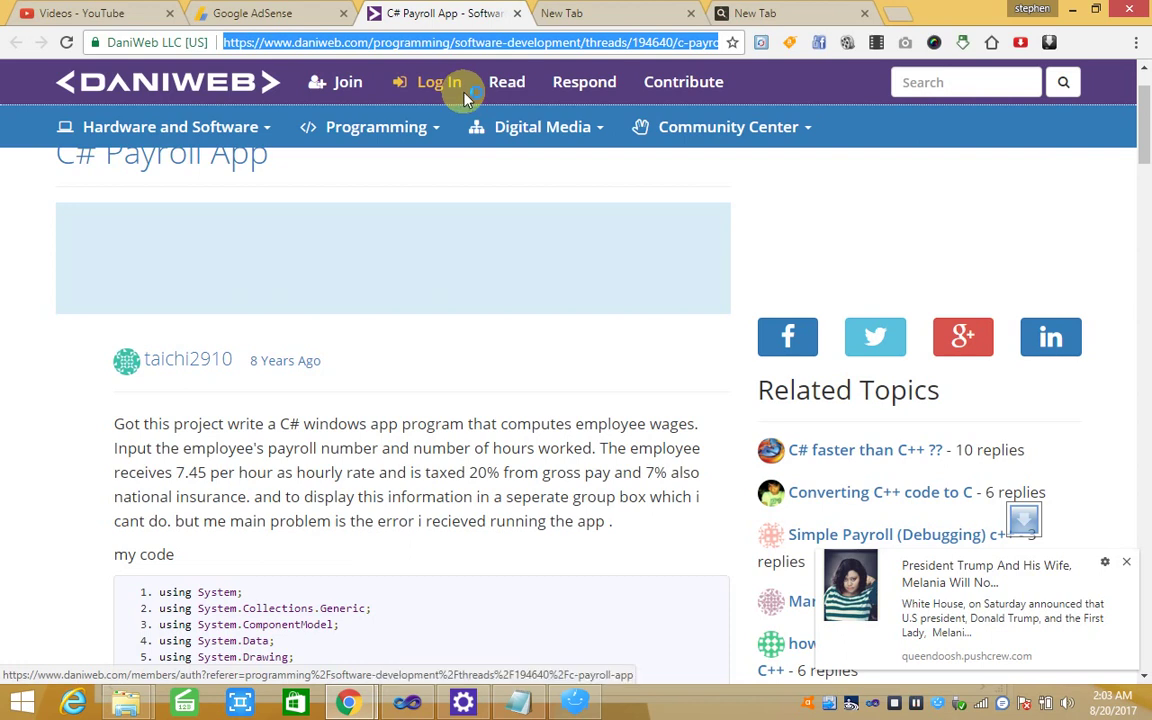
pyautogui.write('www..')
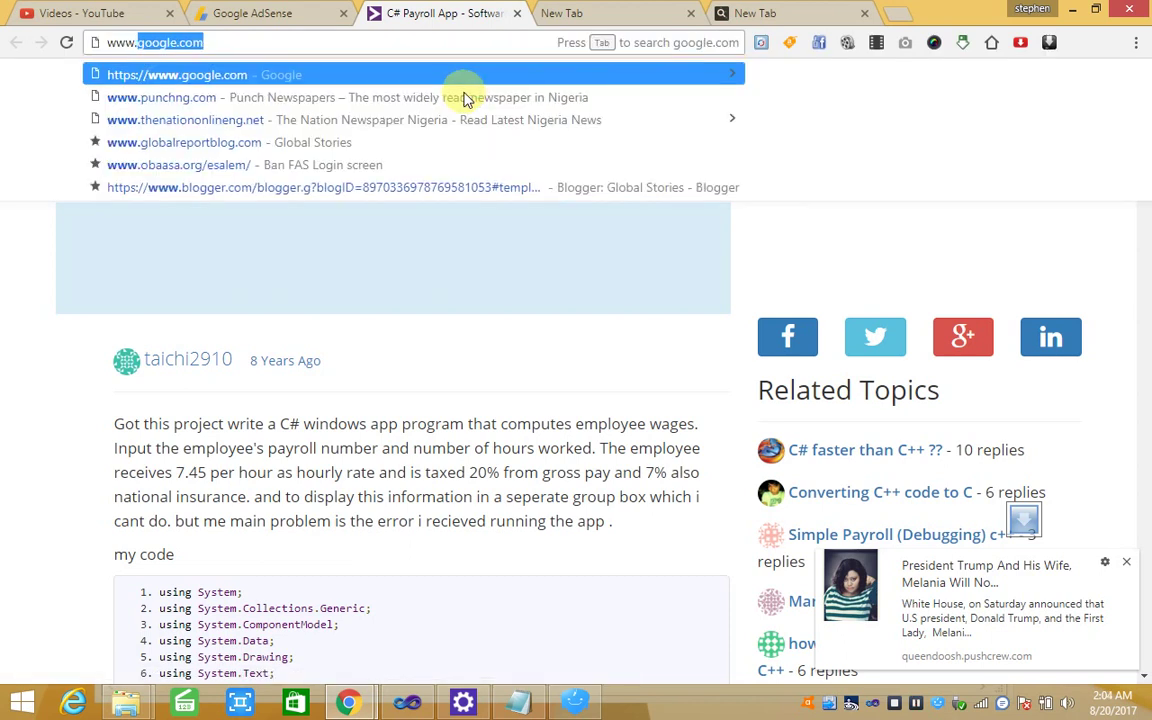
pyautogui.write('c')
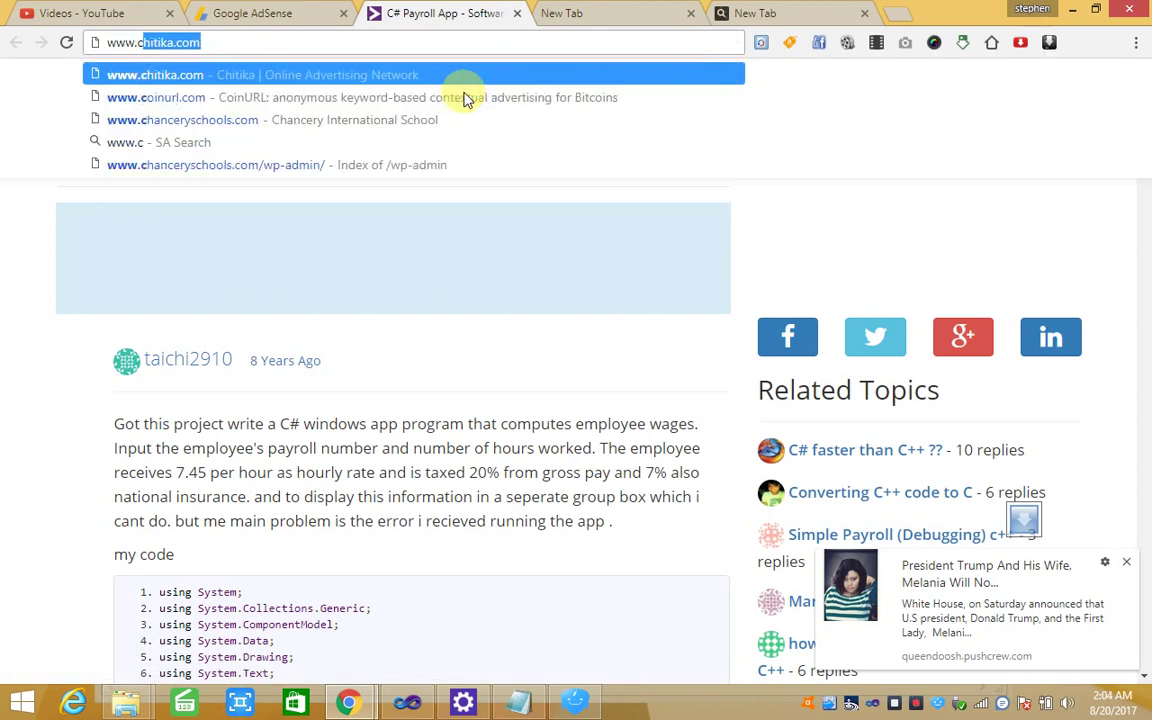
pyautogui.press('Down')
pyautogui.press('Down')
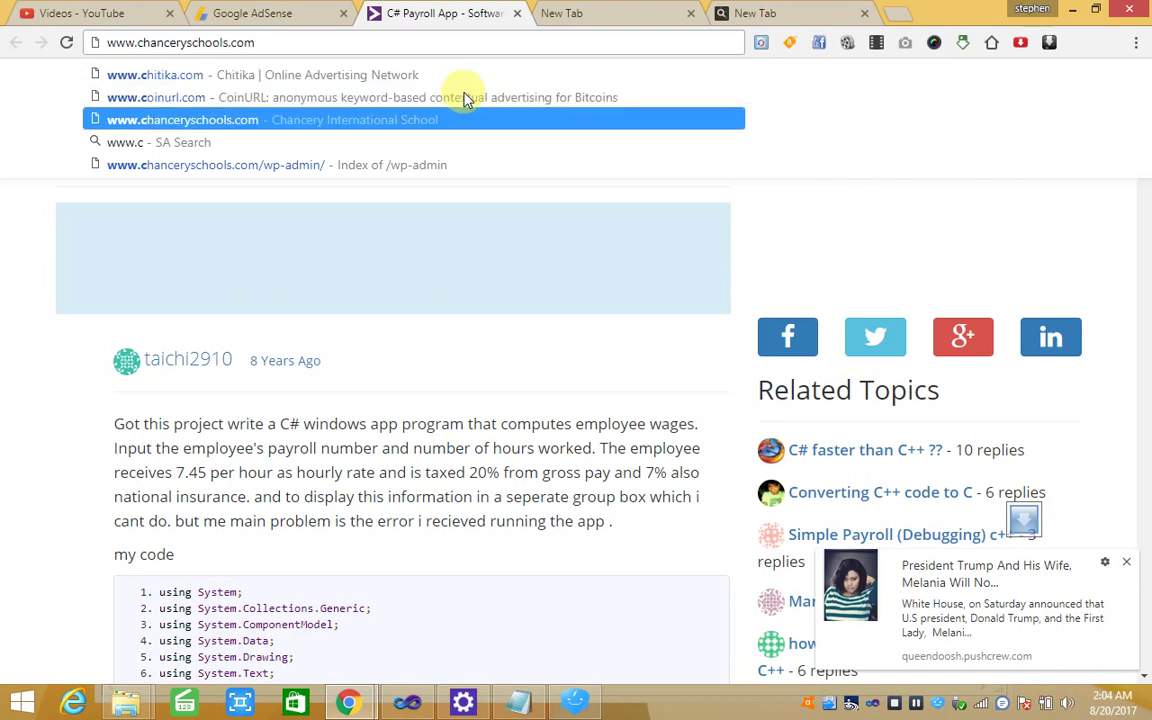
pyautogui.press('Return')
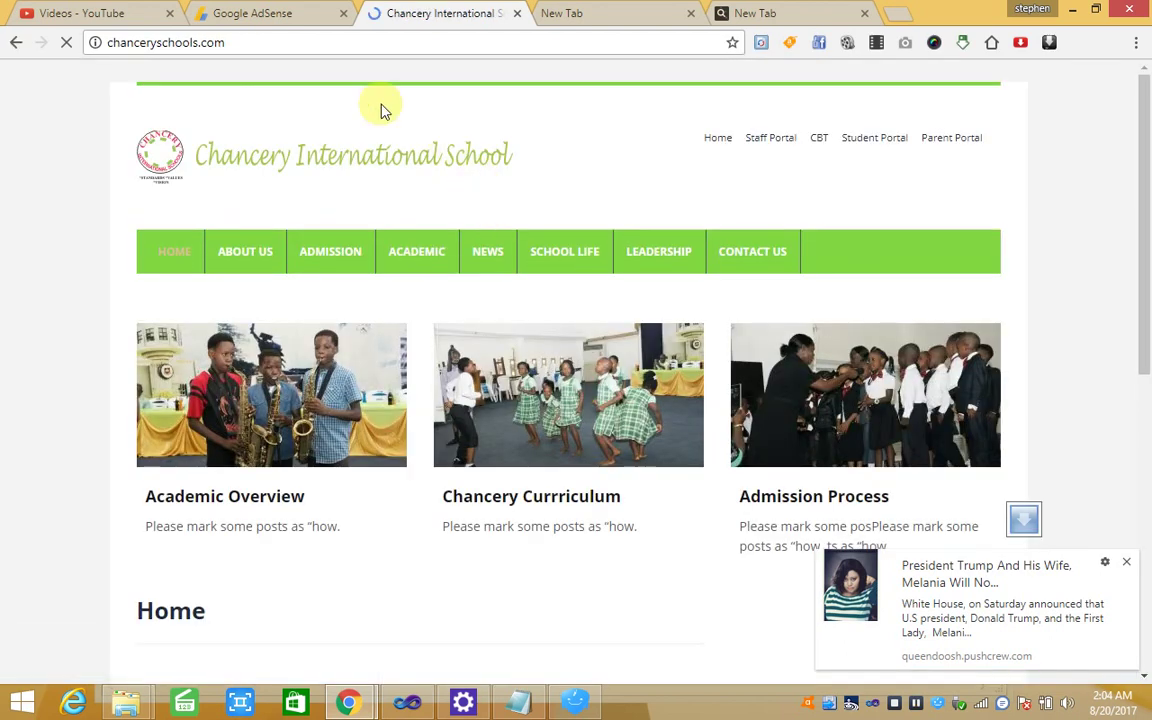
# Step: Append /cpanel to the site address to reach the cPanel login page
pyautogui.click(265, 41)
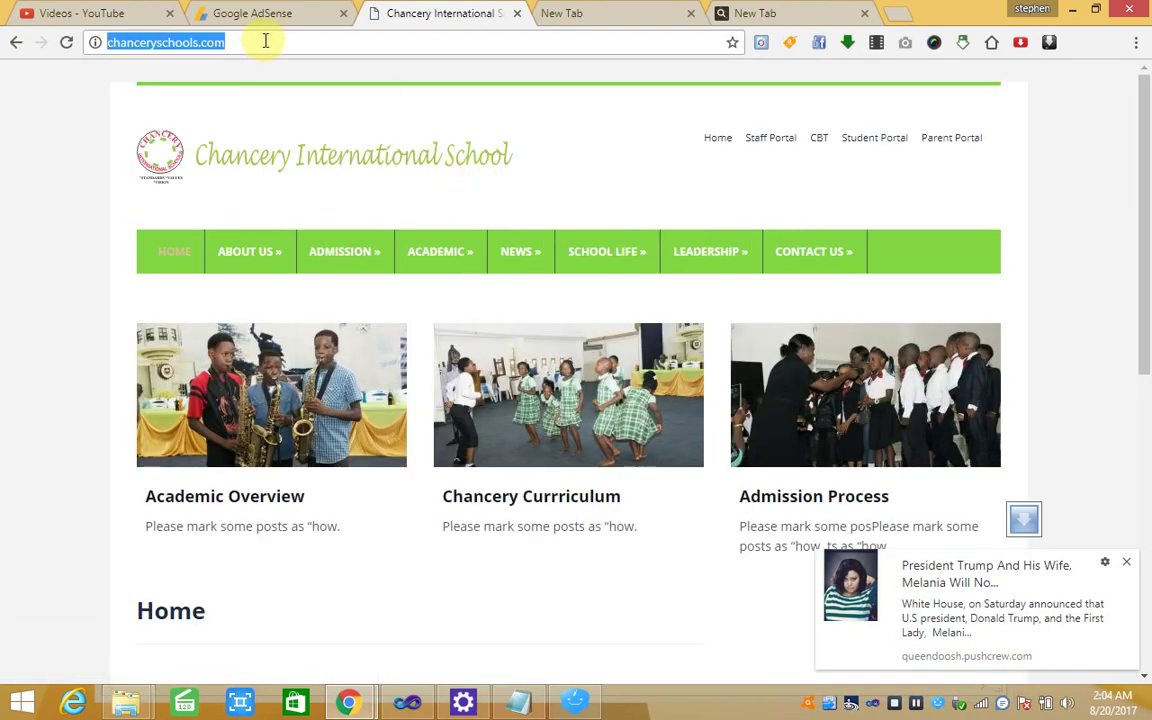
pyautogui.click(265, 41)
pyautogui.write('/')
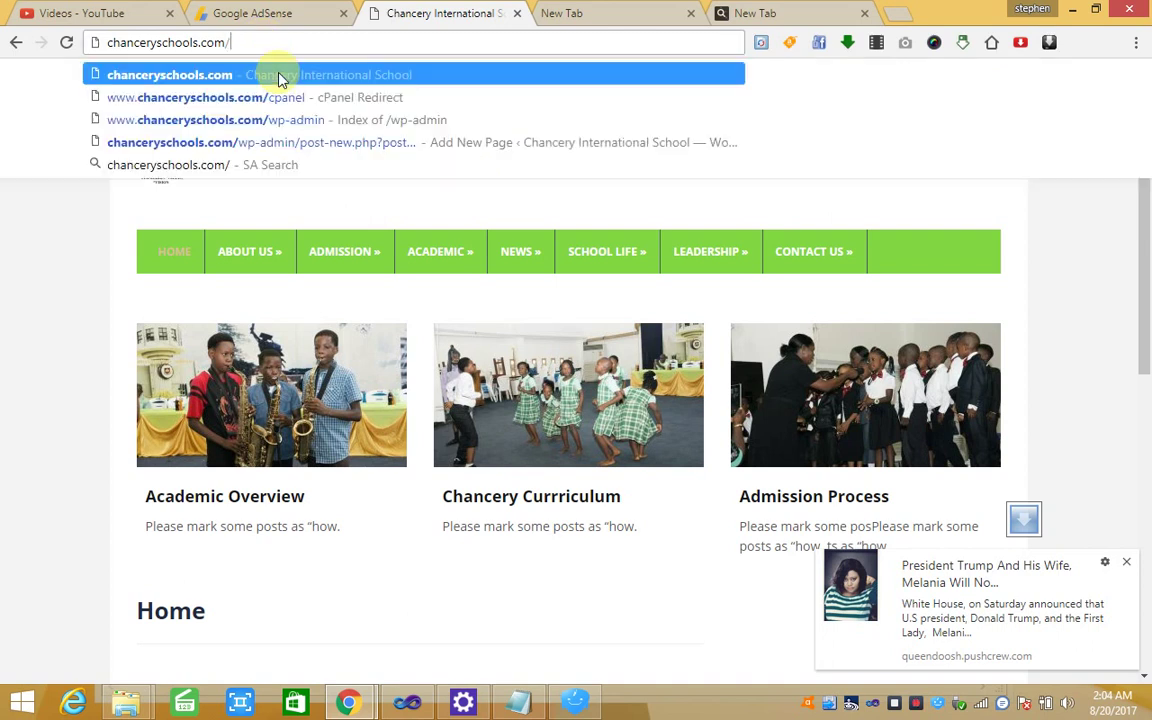
pyautogui.write('c')
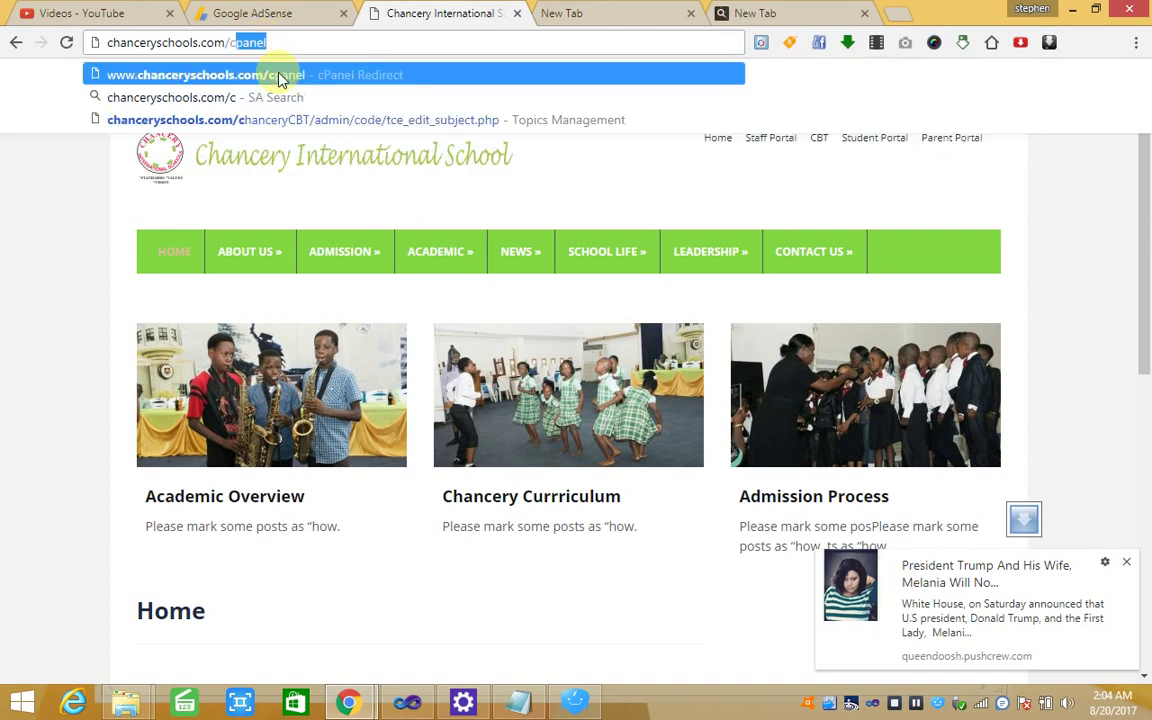
pyautogui.press('Return')
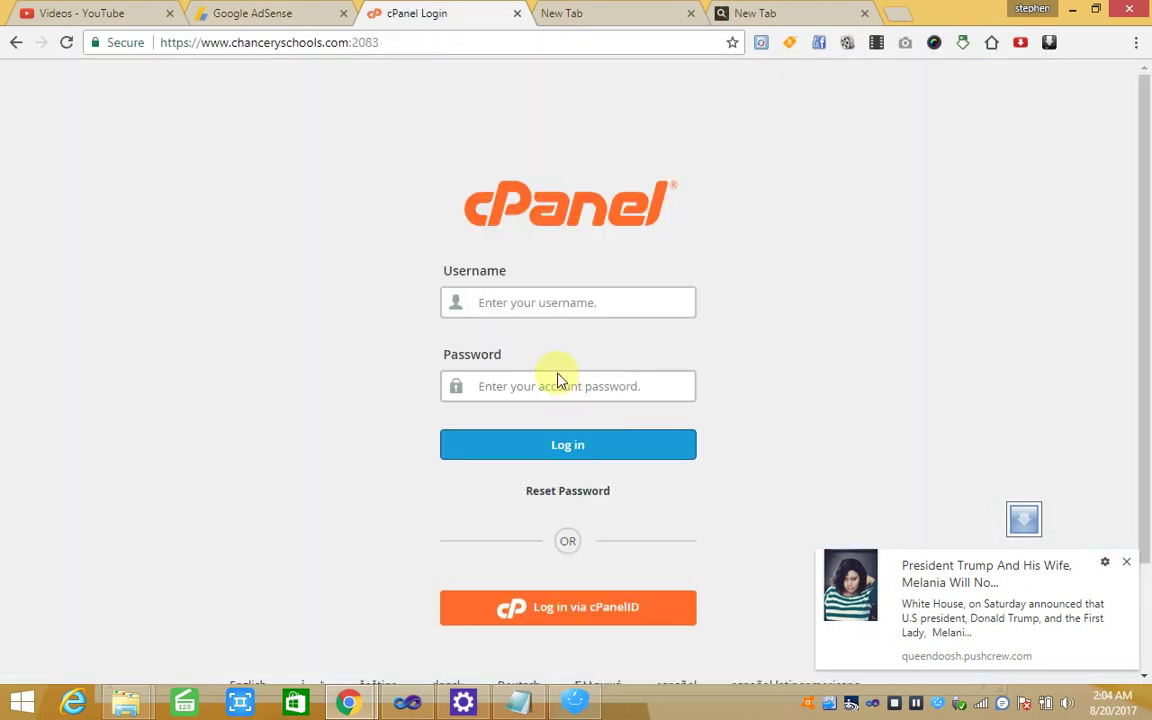
# Step: Sign in with the saved username and the pasted account password
pyautogui.write('chancer1')
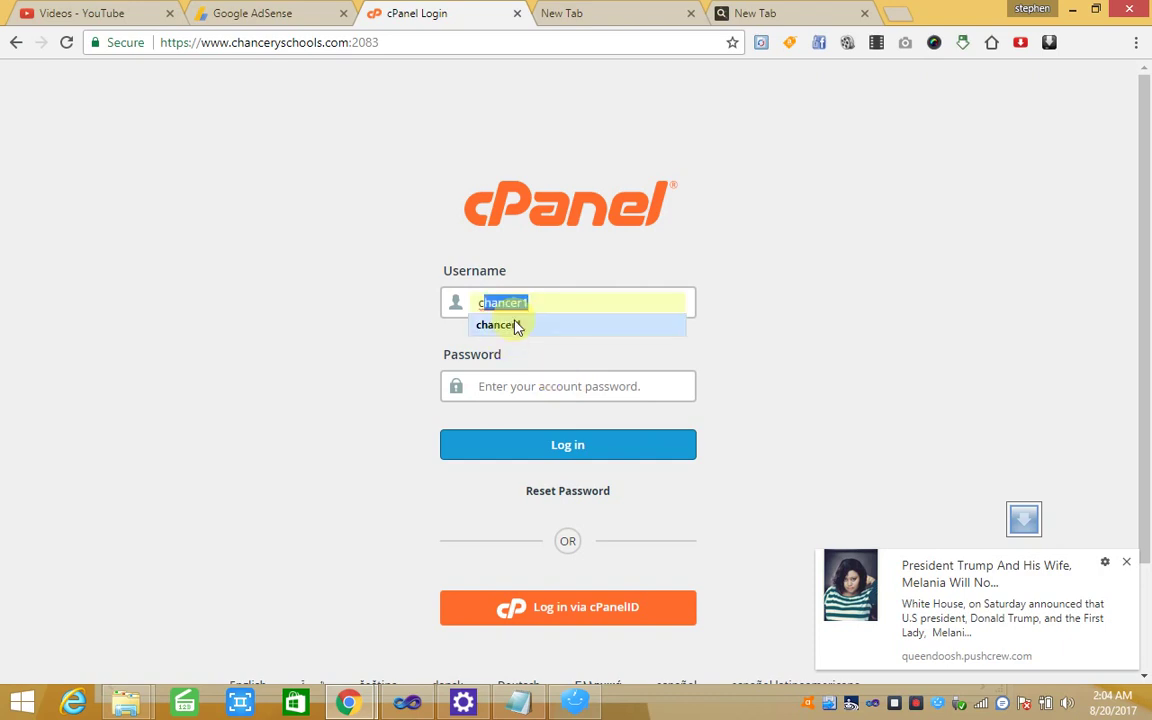
pyautogui.click(517, 326)
pyautogui.click(503, 388)
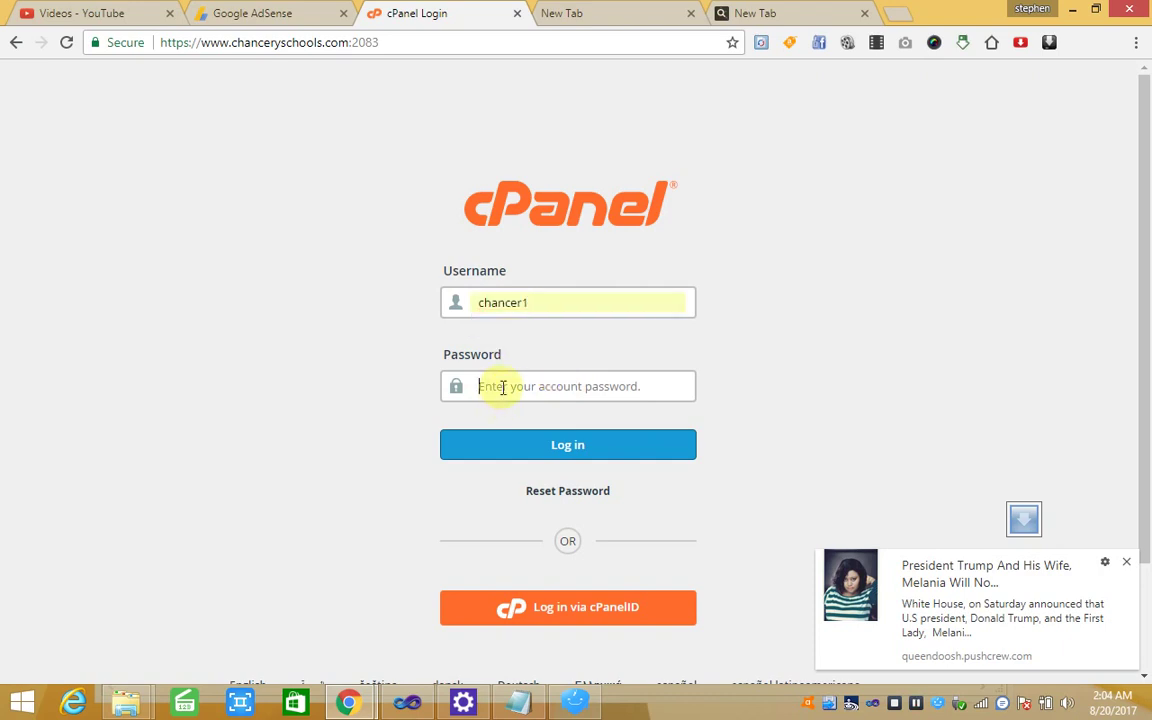
pyautogui.rightClick(503, 388)
pyautogui.click(548, 497)
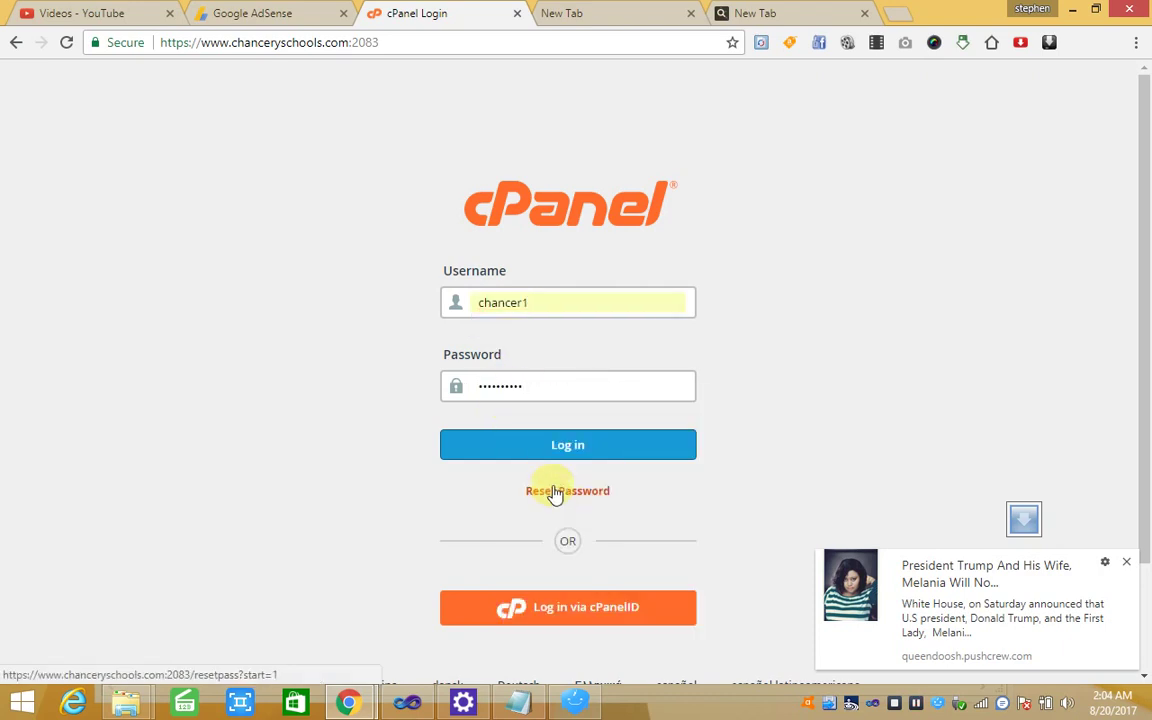
pyautogui.click(558, 446)
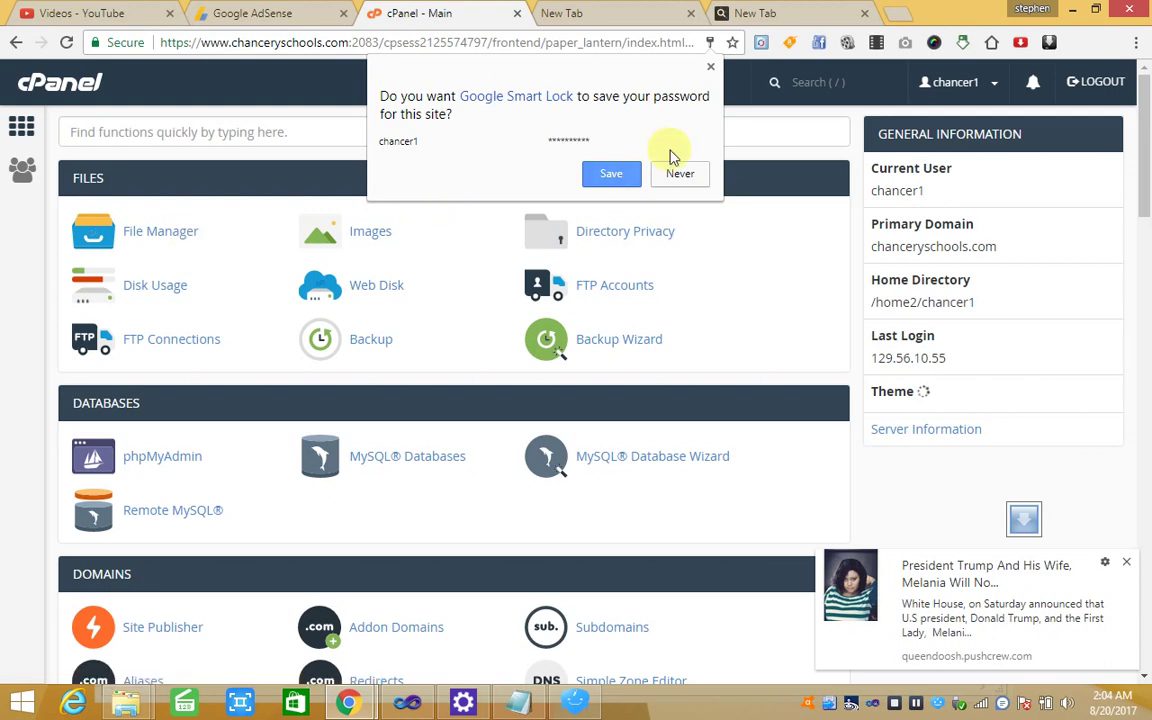
# Step: Save the cPanel login and open the www folder in File Manager
pyautogui.click(611, 174)
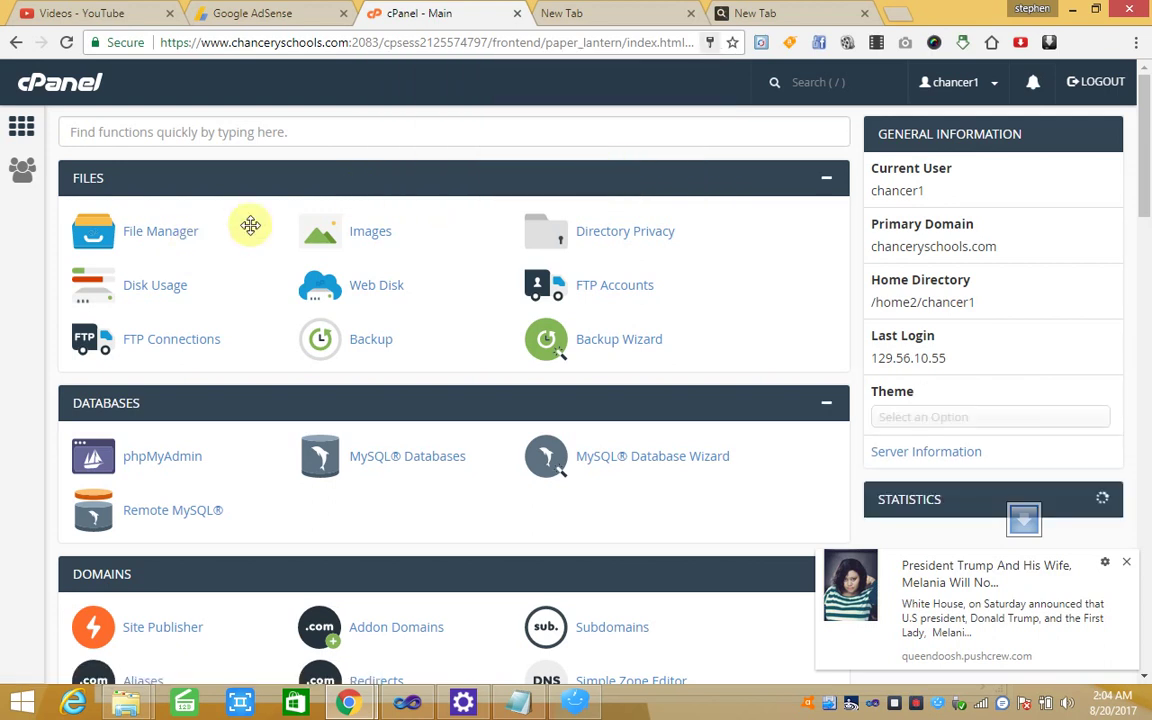
pyautogui.click(180, 238)
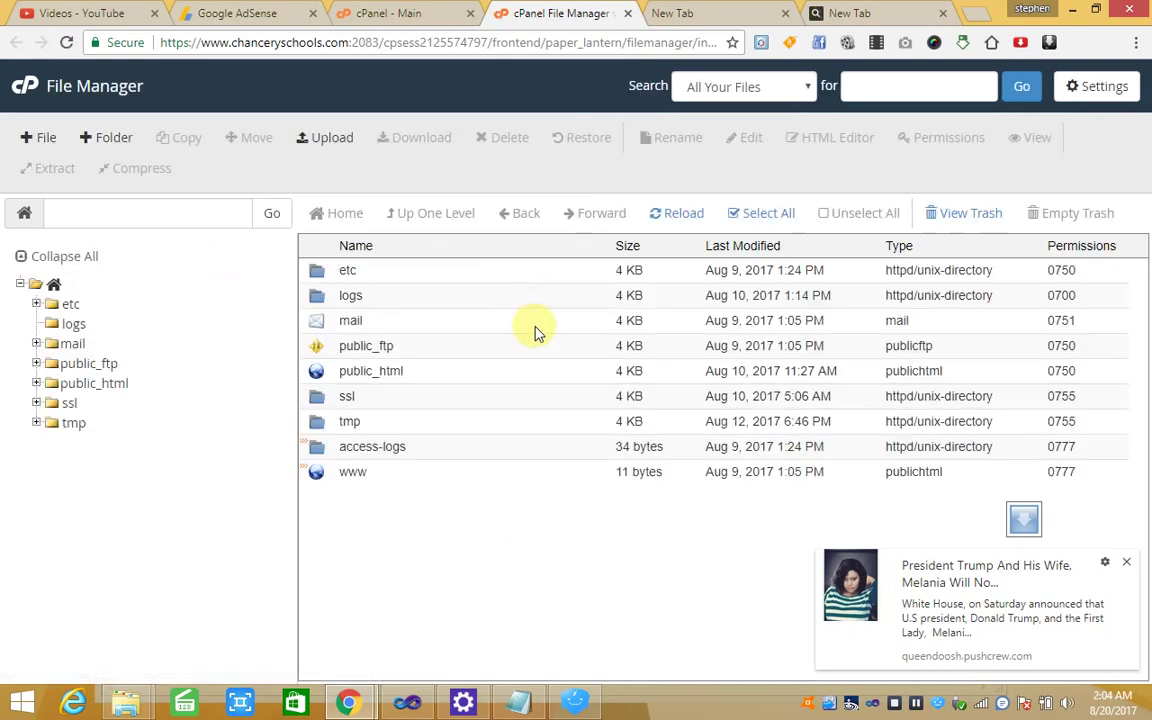
pyautogui.doubleClick(317, 476)
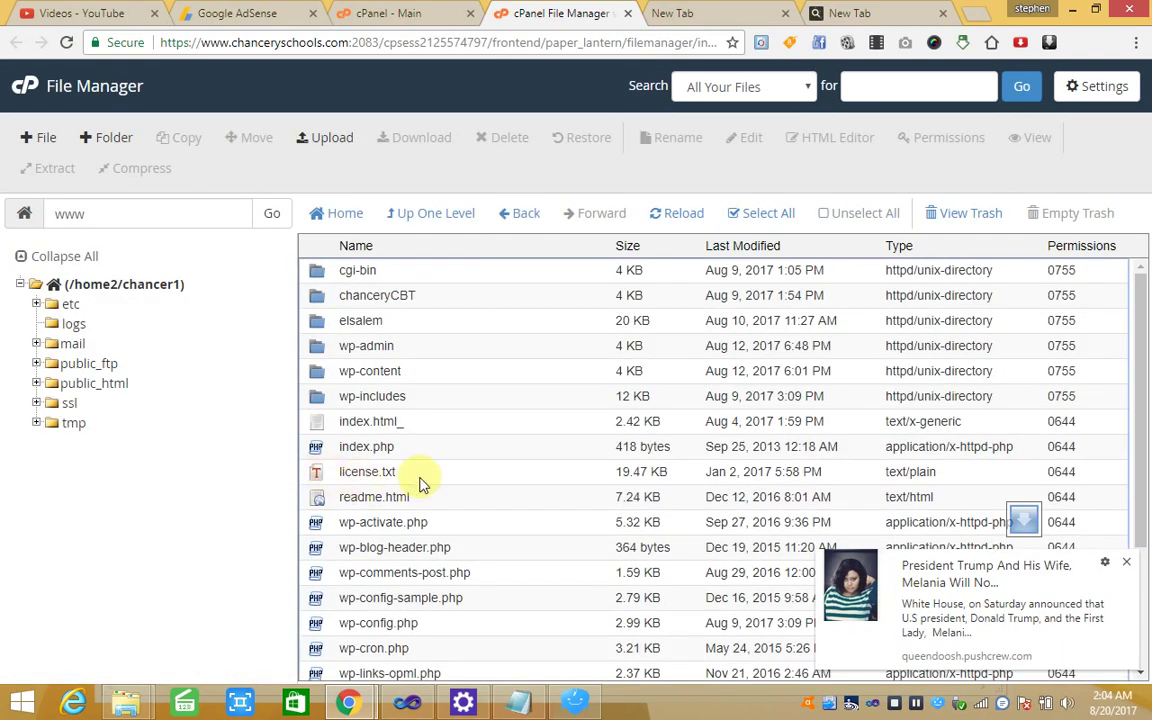
# Step: Look through www's contents, dragging wp-content and wp-includes, then return to the home directory
pyautogui.scroll(-3, 420, 484)
pyautogui.scroll(3, 420, 484)
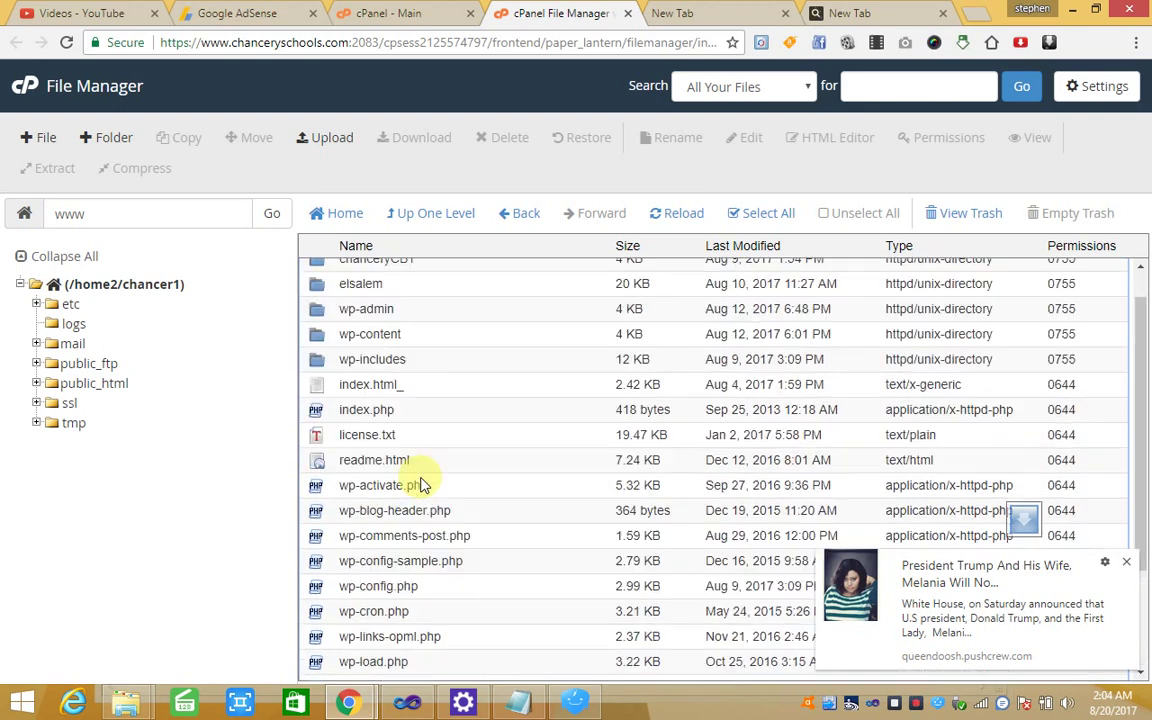
pyautogui.scroll(-3, 420, 484)
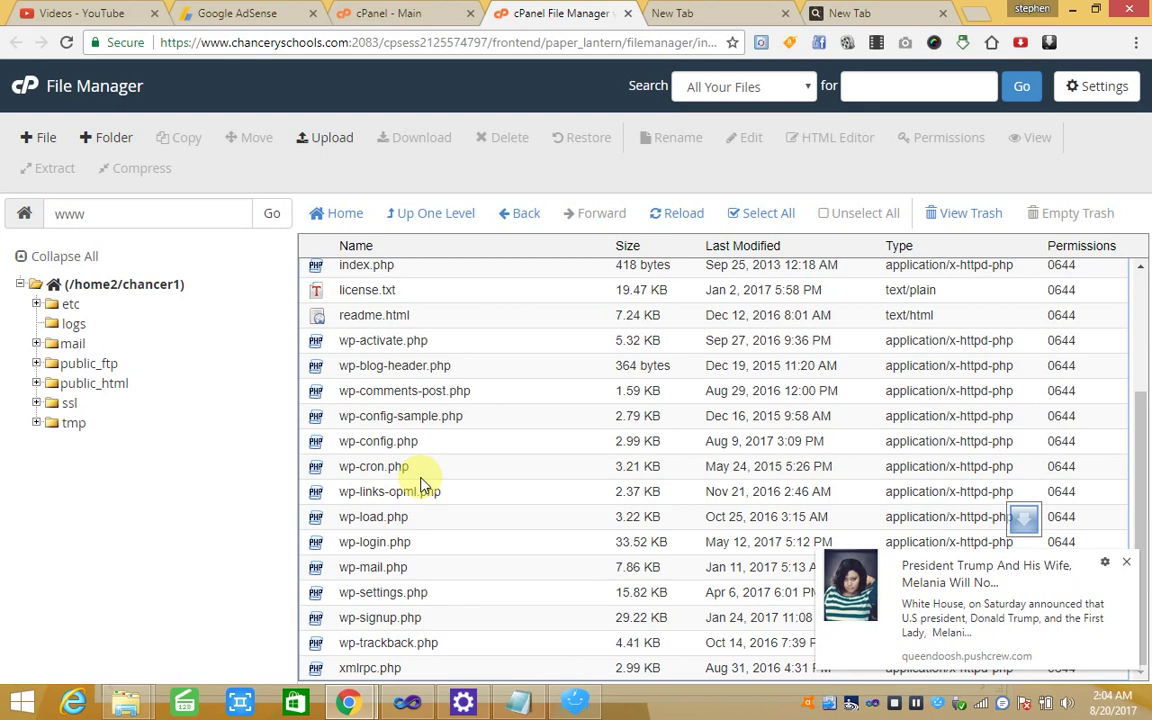
pyautogui.scroll(3, 420, 484)
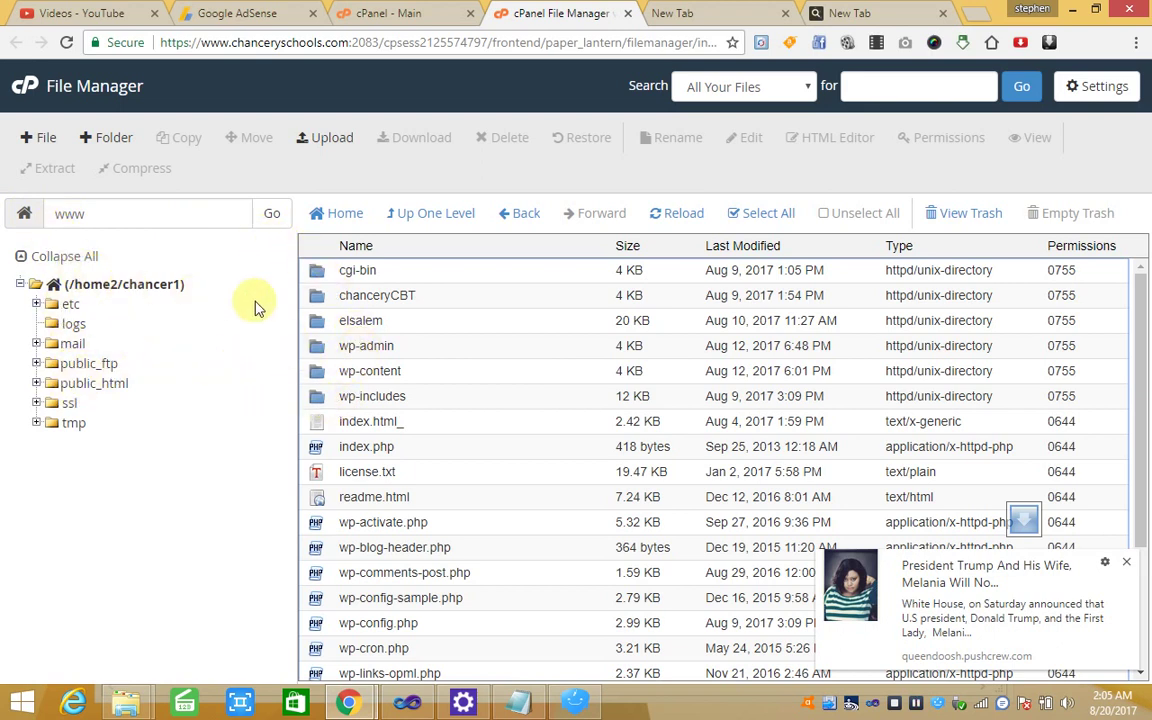
pyautogui.scroll(-1, 352, 343)
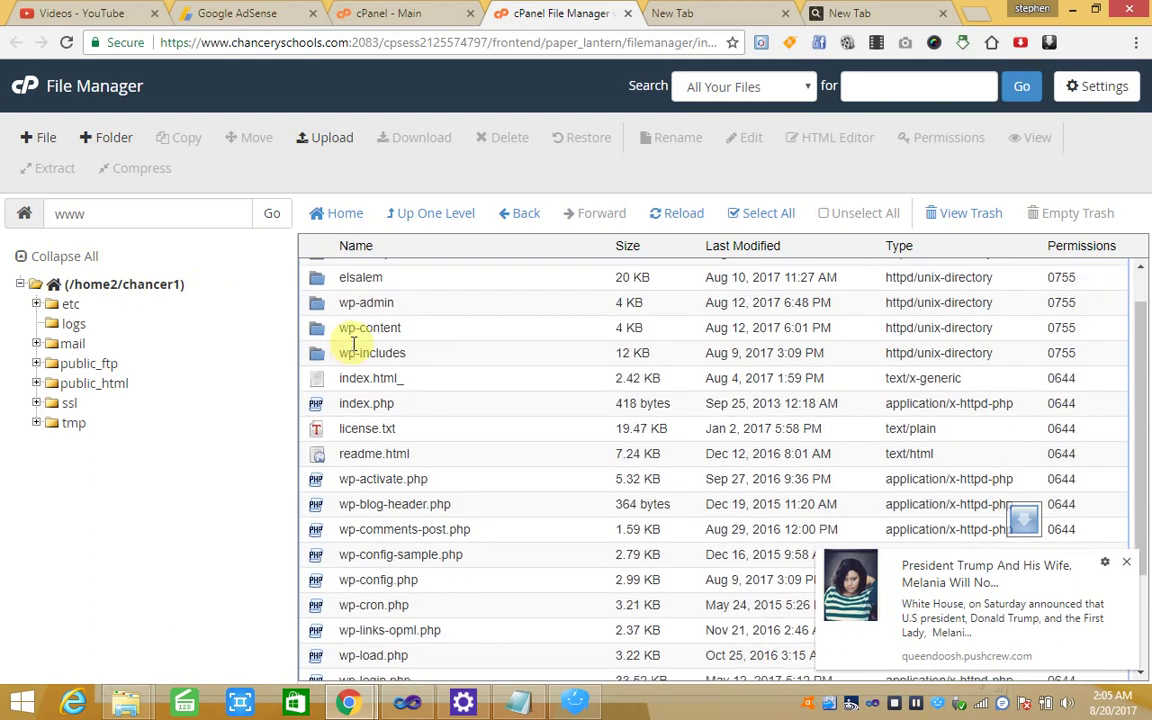
pyautogui.scroll(-3, 352, 343)
pyautogui.scroll(4, 352, 343)
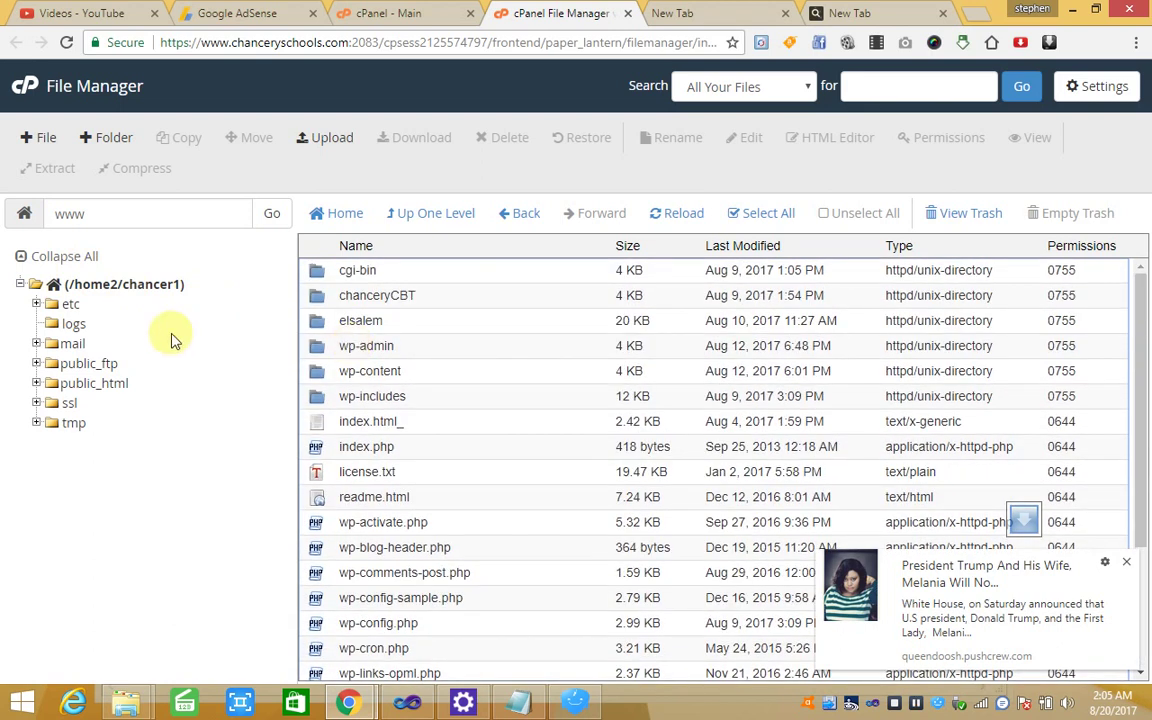
pyautogui.moveTo(344, 398); pyautogui.dragTo(323, 393)
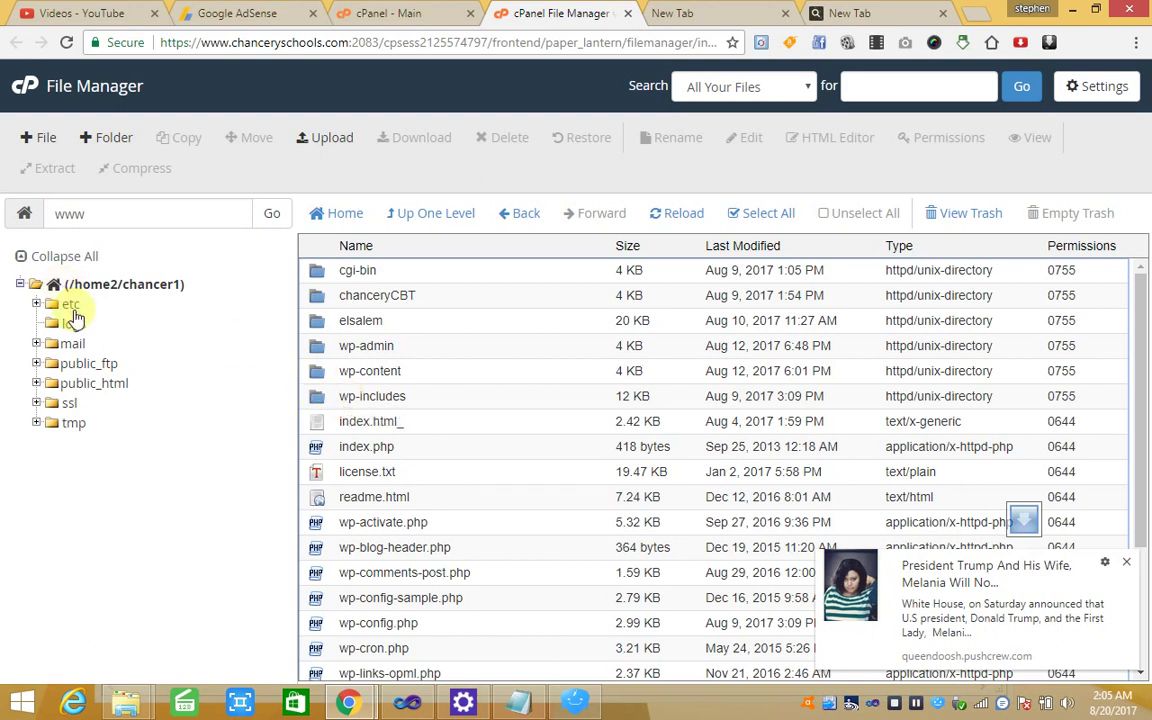
pyautogui.moveTo(323, 393); pyautogui.dragTo(67, 295)
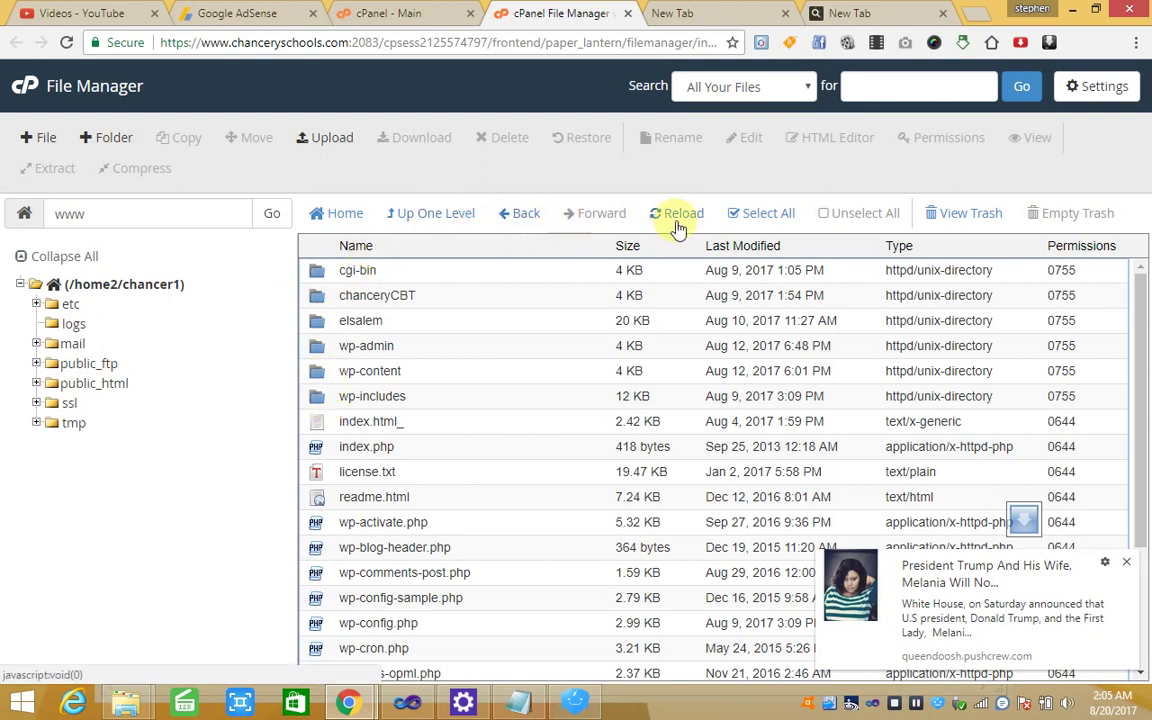
pyautogui.click(429, 216)
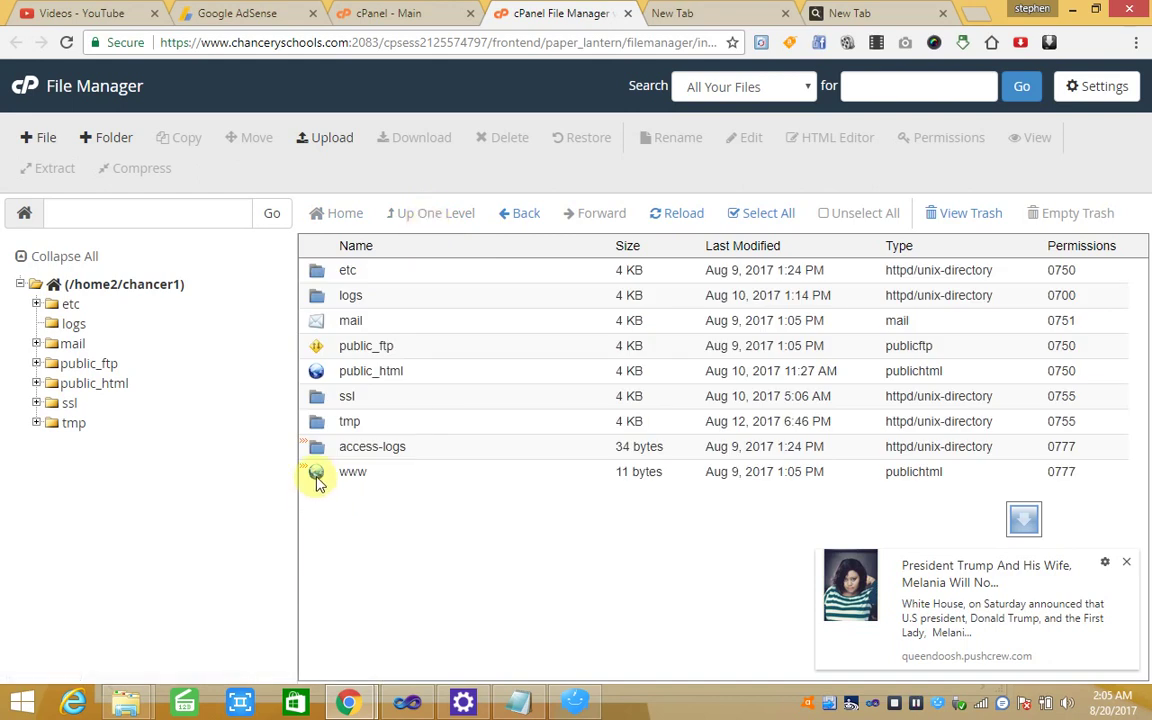
pyautogui.click(318, 479)
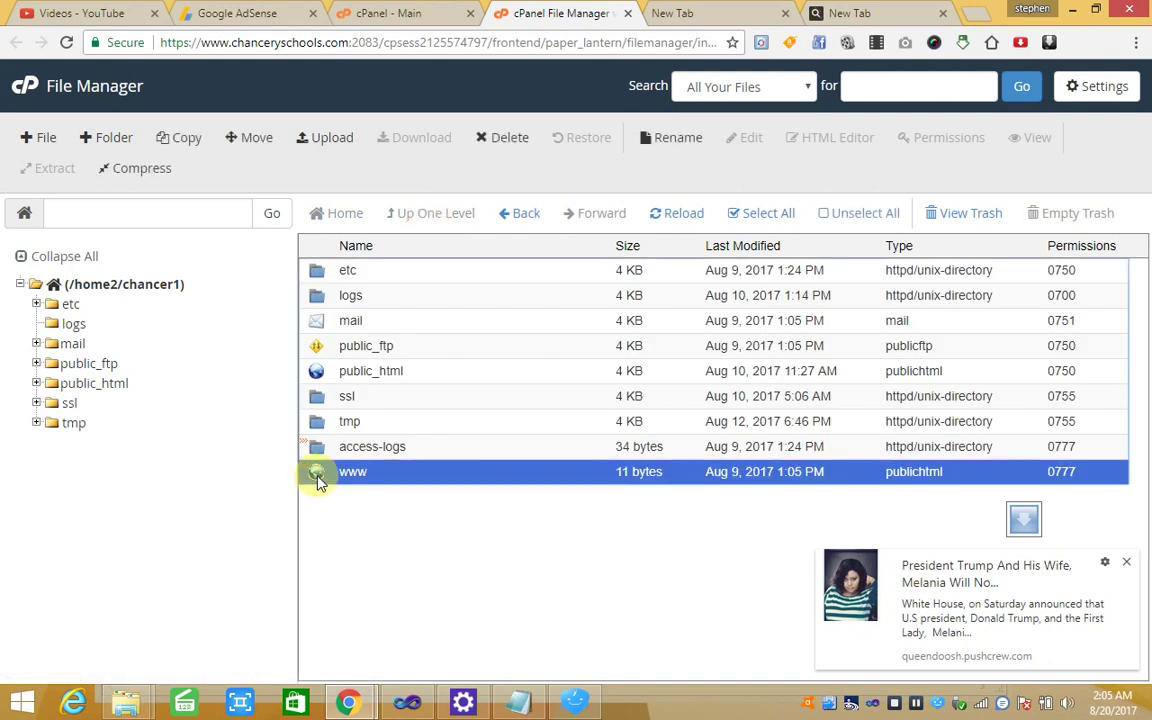
pyautogui.rightClick(319, 482)
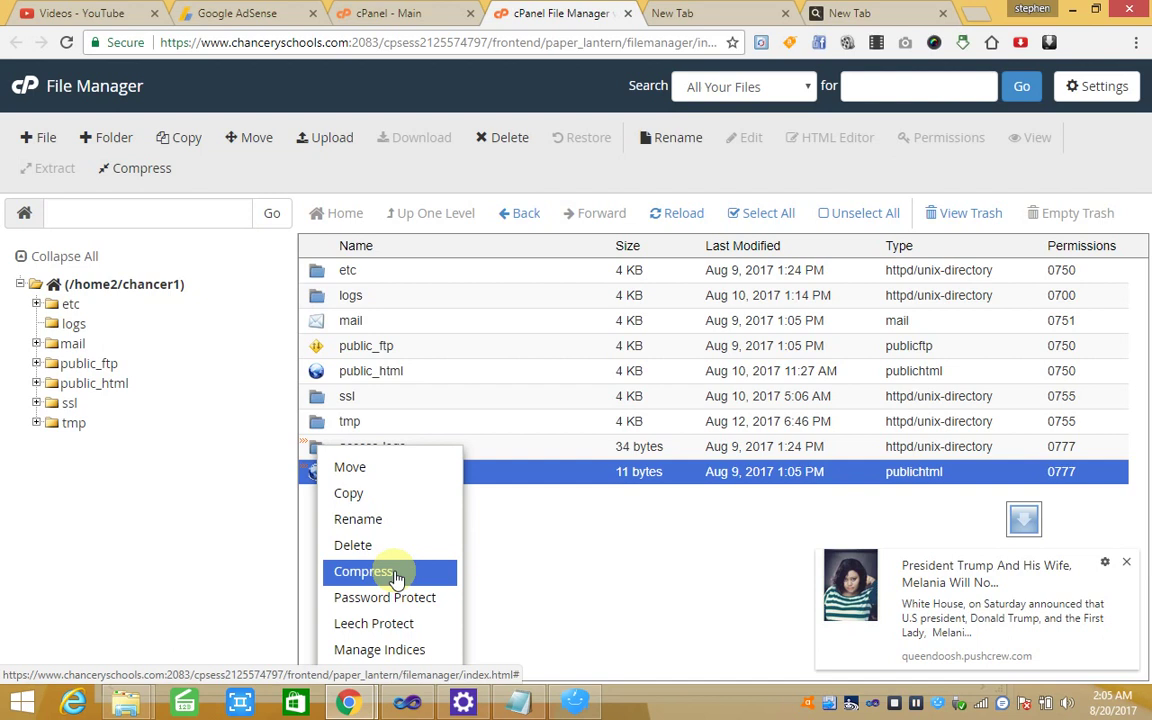
pyautogui.click(397, 573)
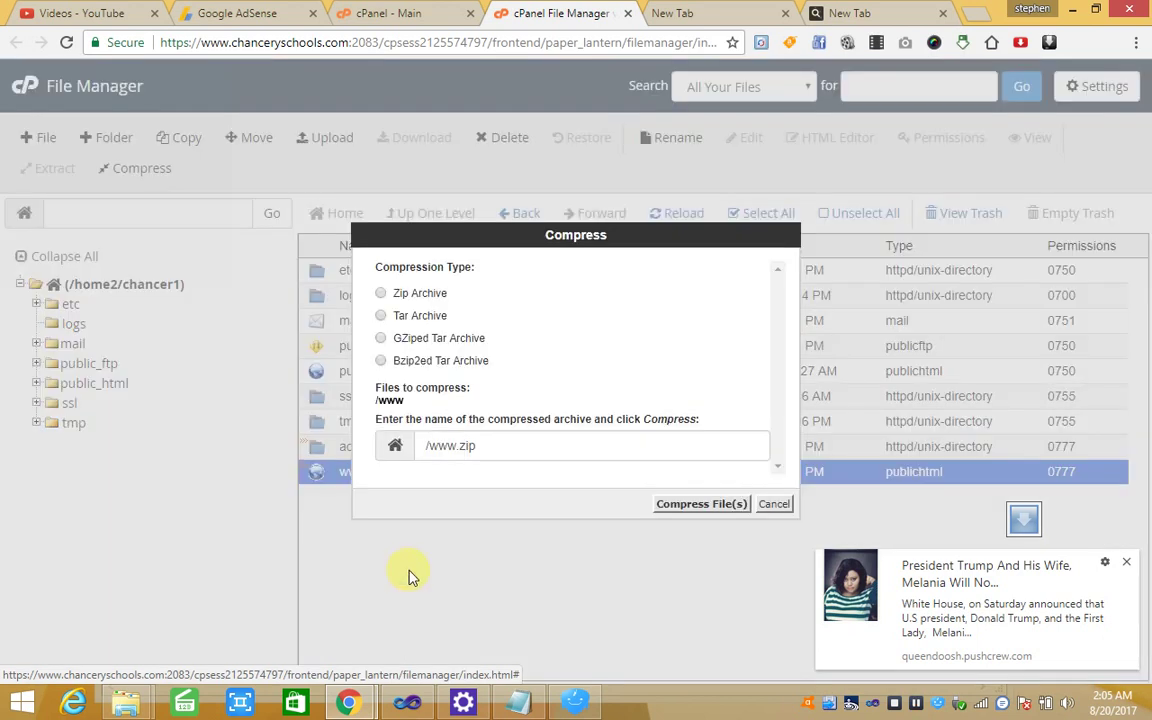
pyautogui.click(701, 505)
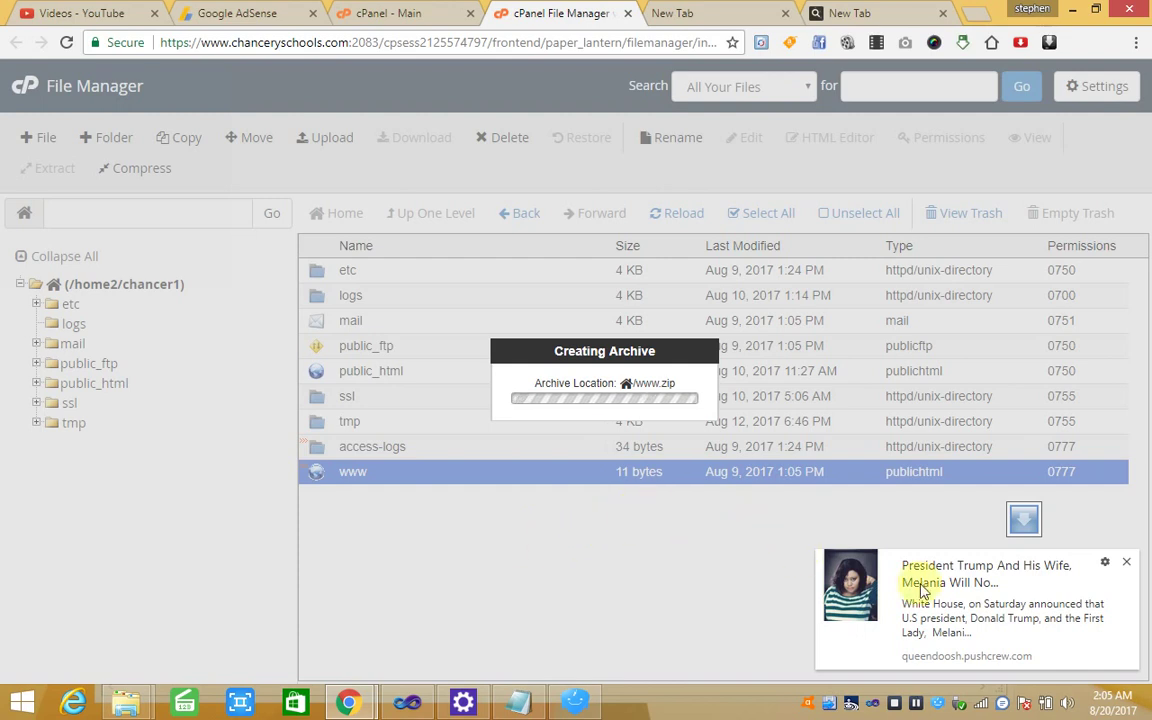
pyautogui.click(1126, 562)
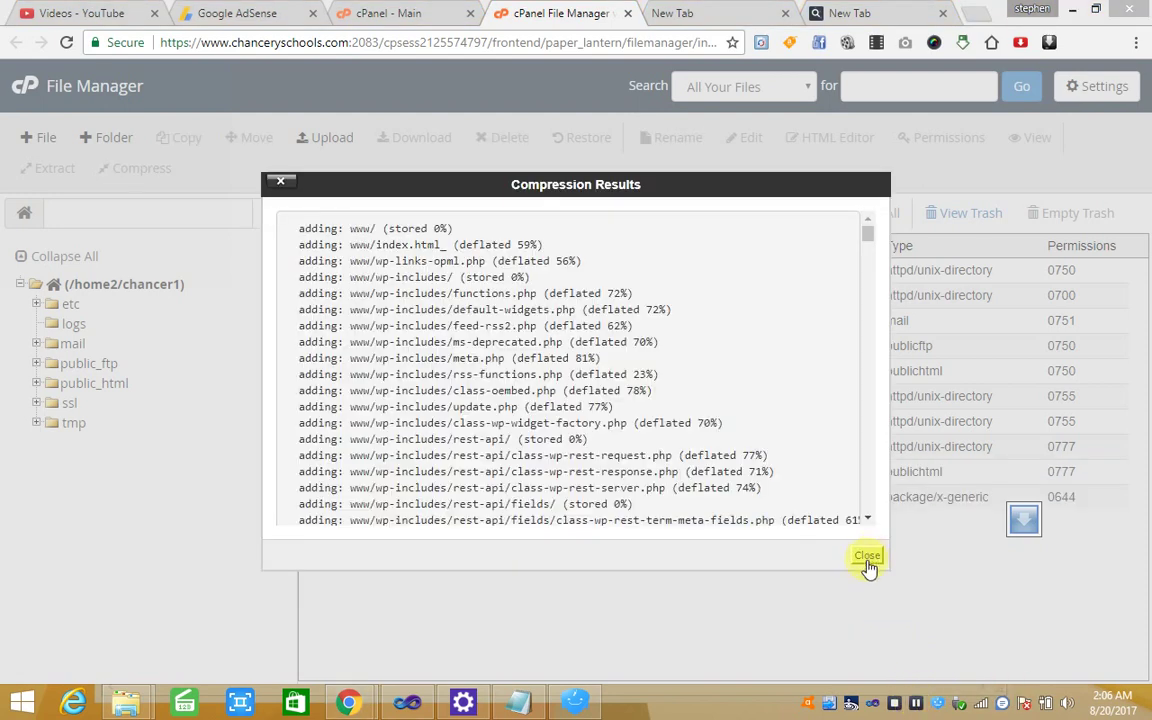
pyautogui.click(866, 556)
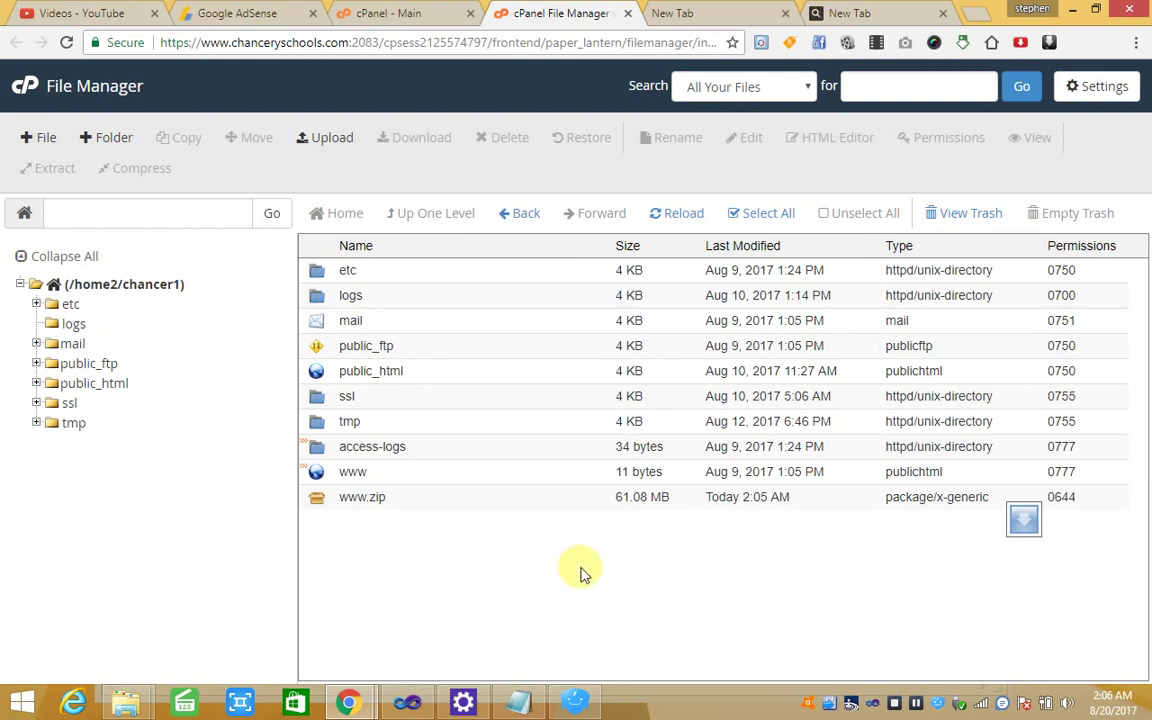
pyautogui.click(322, 506)
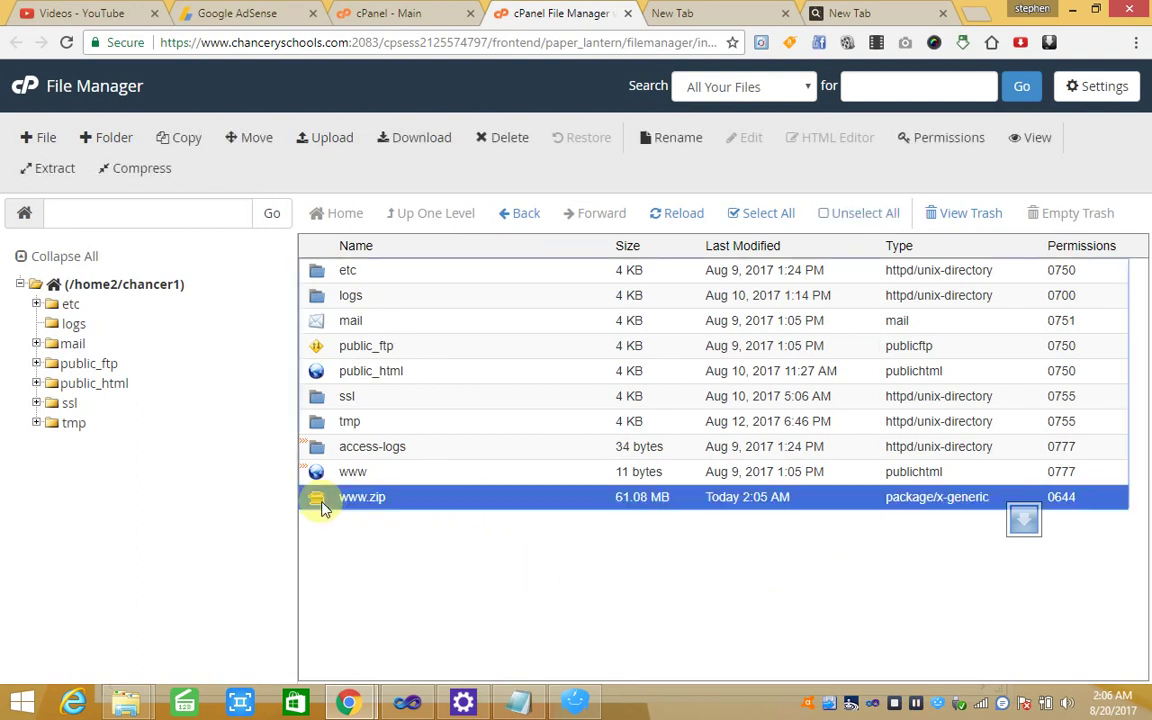
pyautogui.rightClick(322, 506)
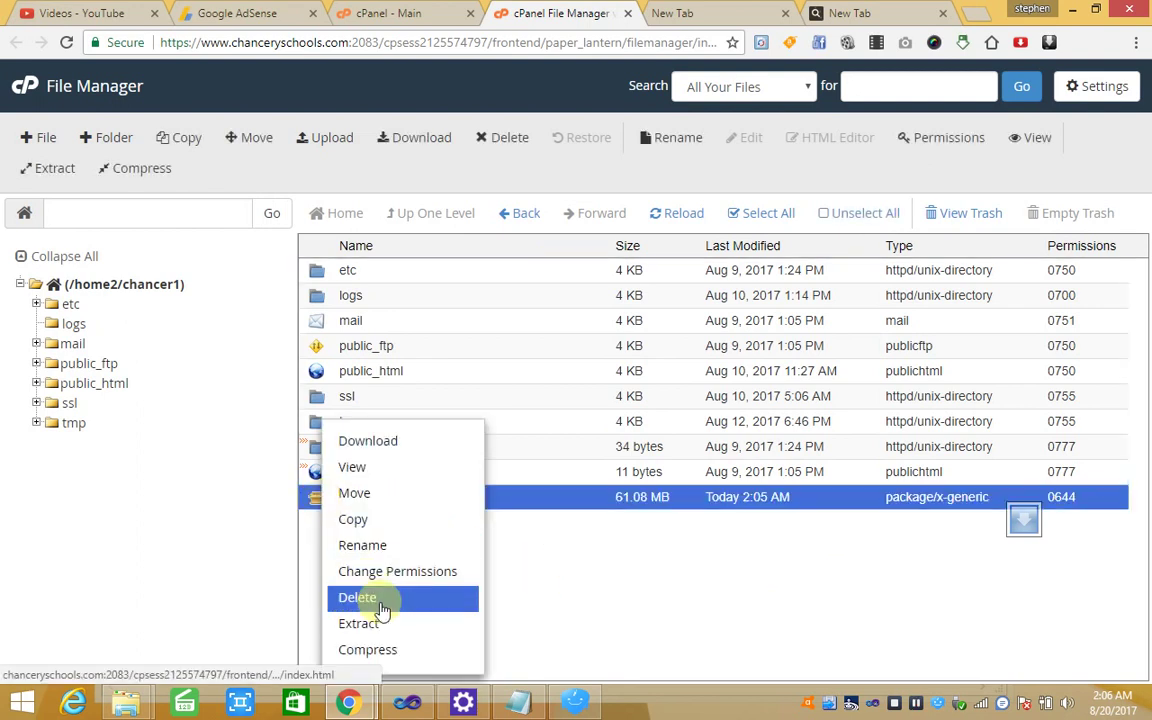
pyautogui.click(372, 441)
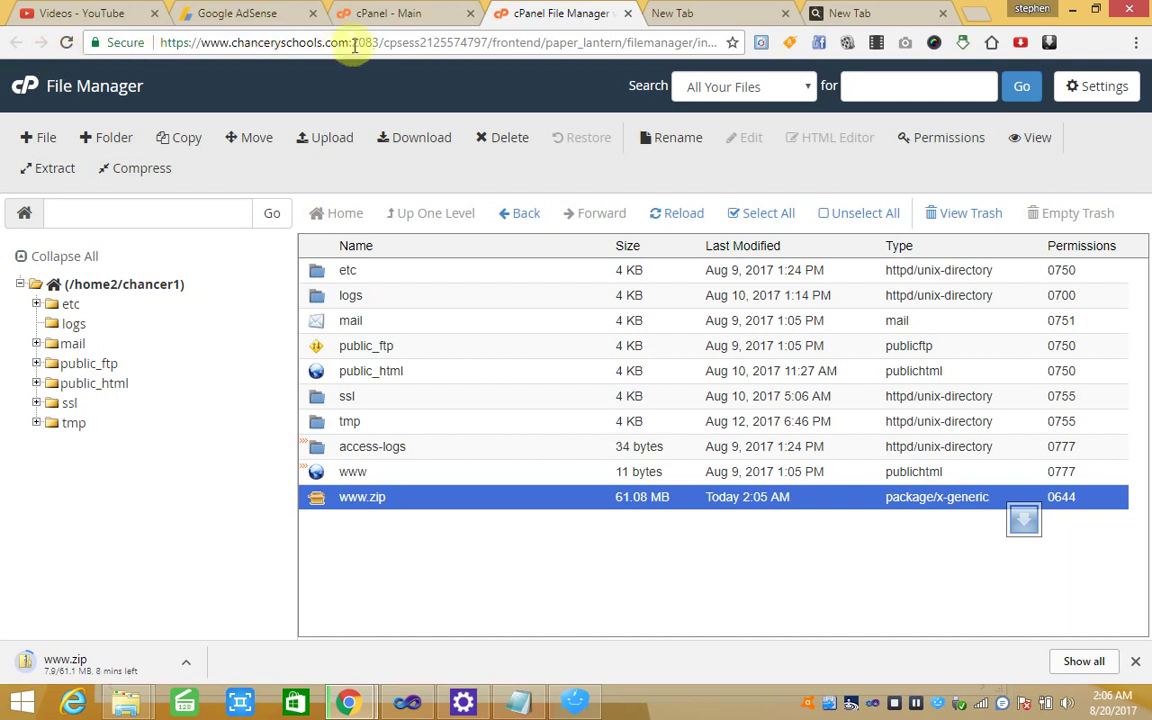
# Step: Return to the cPanel main tab and launch phpMyAdmin from Databases
pyautogui.click(395, 14)
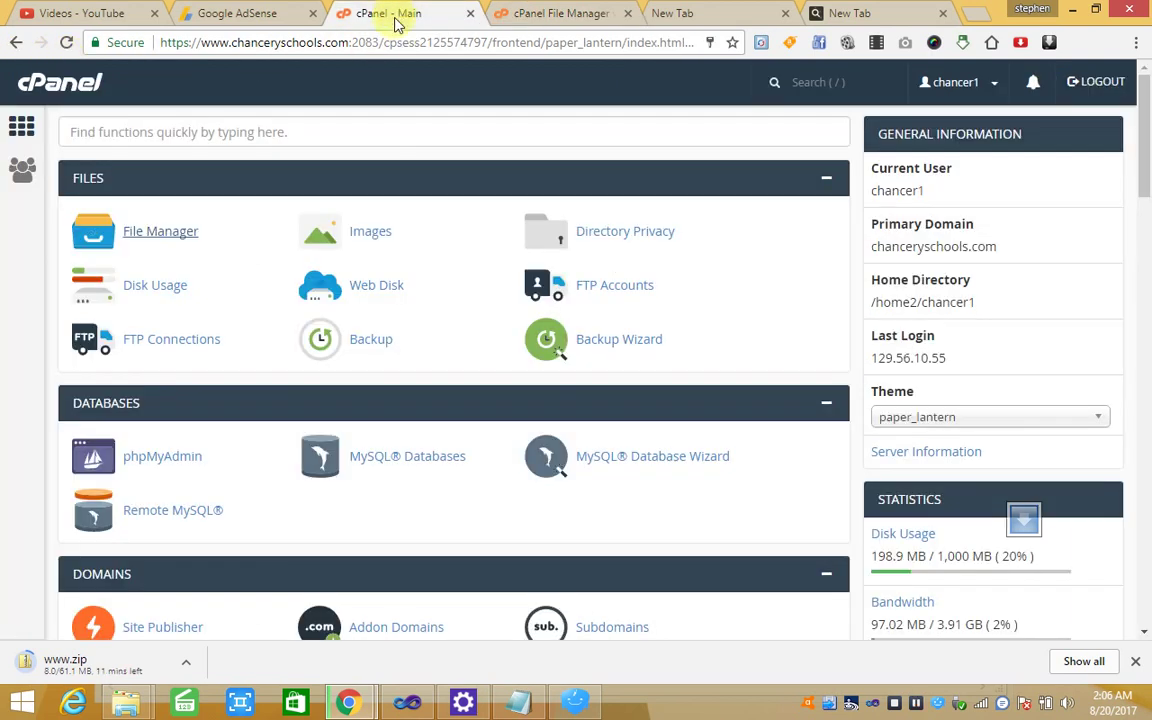
pyautogui.click(182, 461)
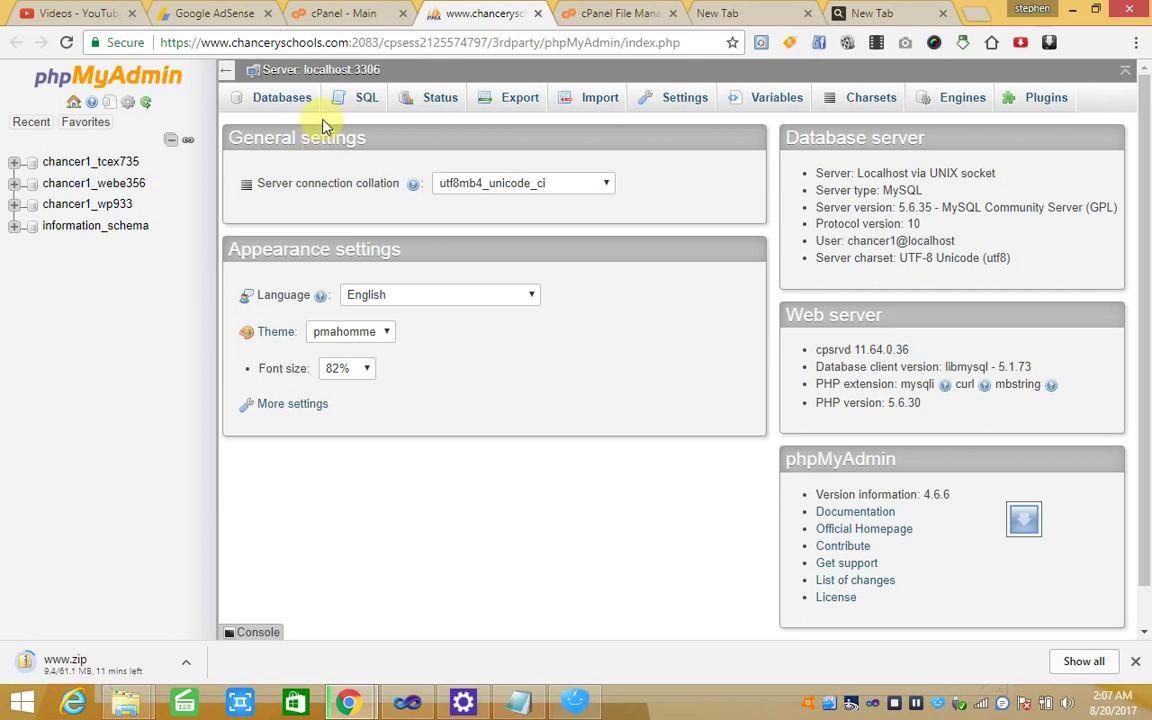
# Step: Quick-export the databases as SQL to localhost (6).sql and reveal it in Downloads
pyautogui.click(519, 99)
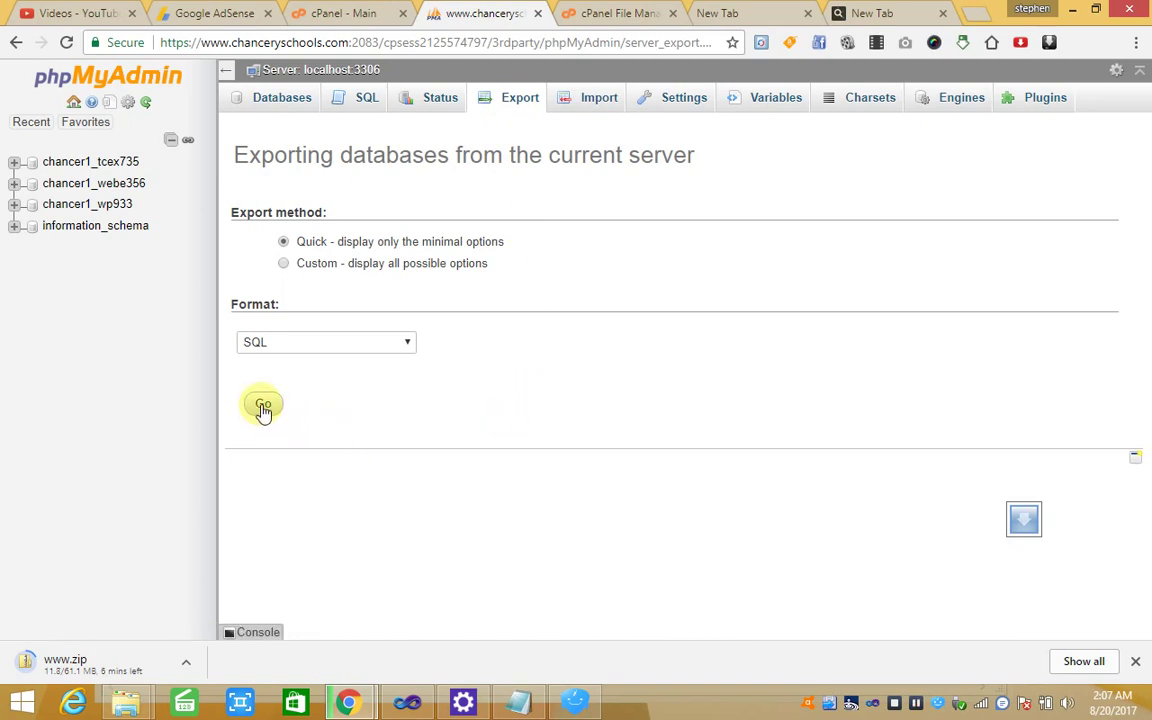
pyautogui.click(263, 406)
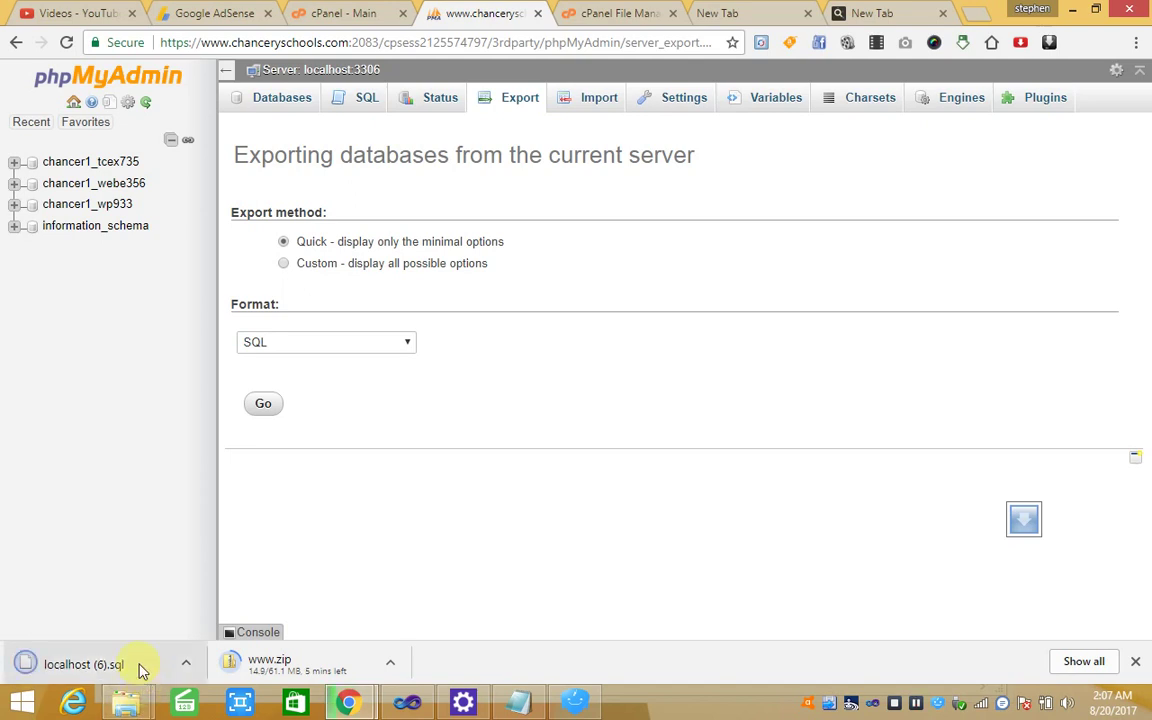
pyautogui.rightClick(141, 667)
pyautogui.click(207, 620)
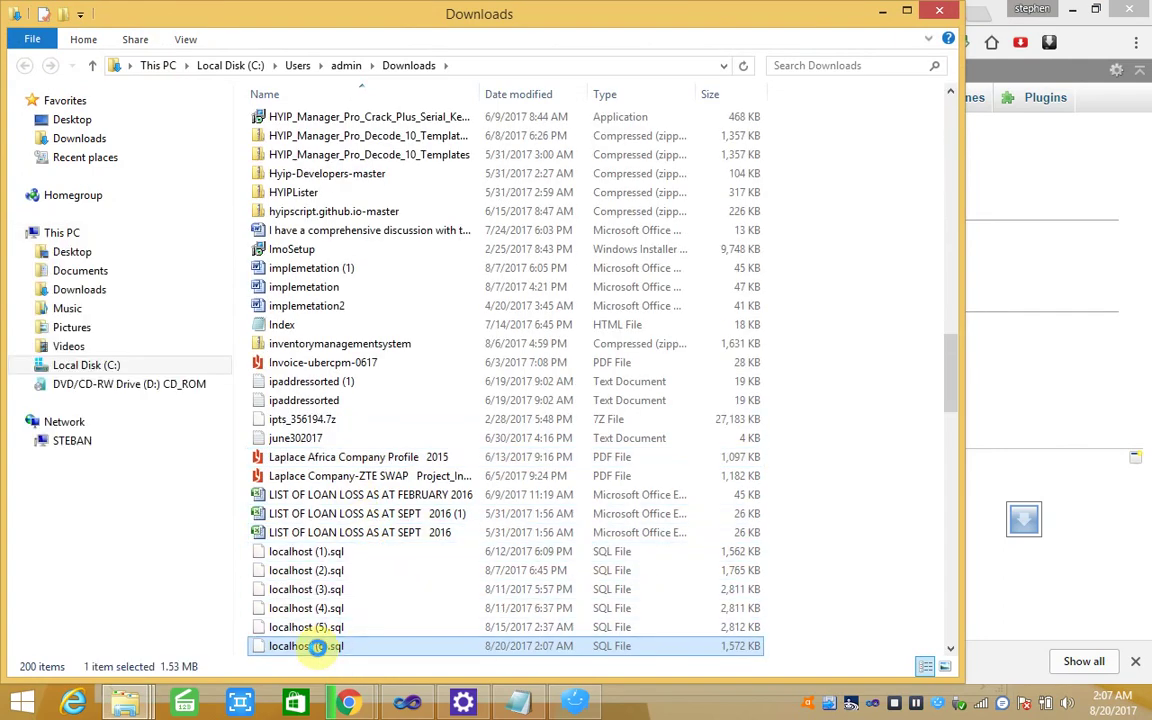
# Step: Copy localhost (6).sql and go to Local Disk (C:)
pyautogui.rightClick(318, 648)
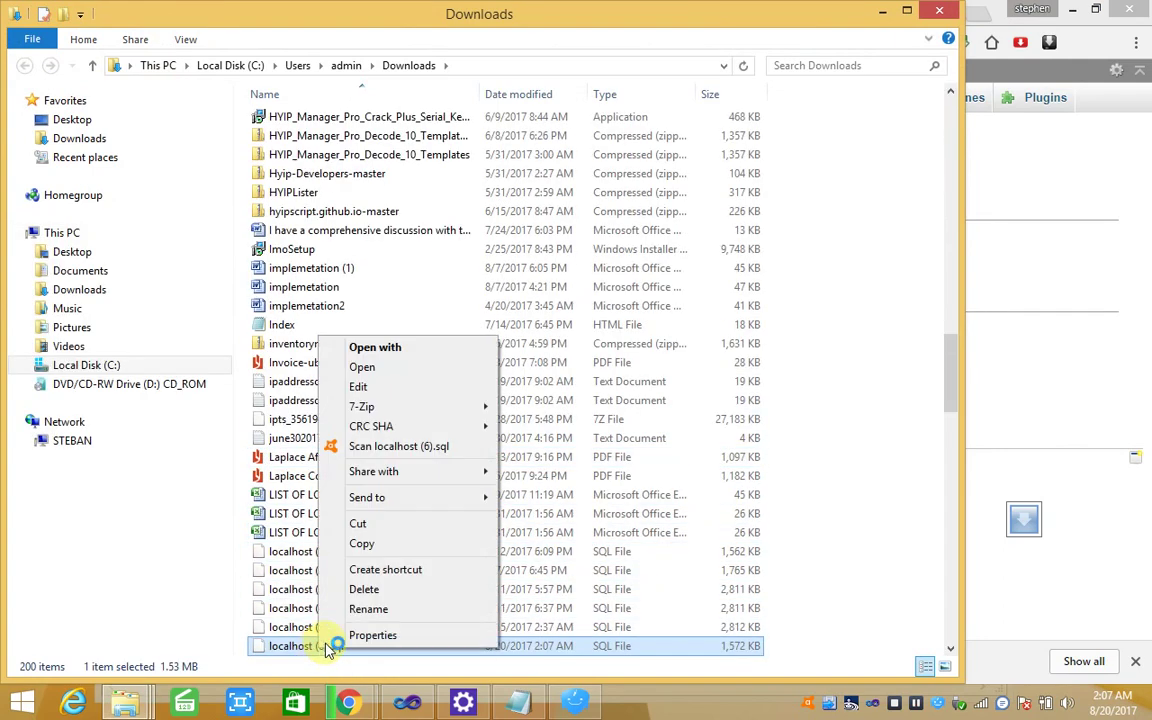
pyautogui.click(362, 545)
pyautogui.click(117, 370)
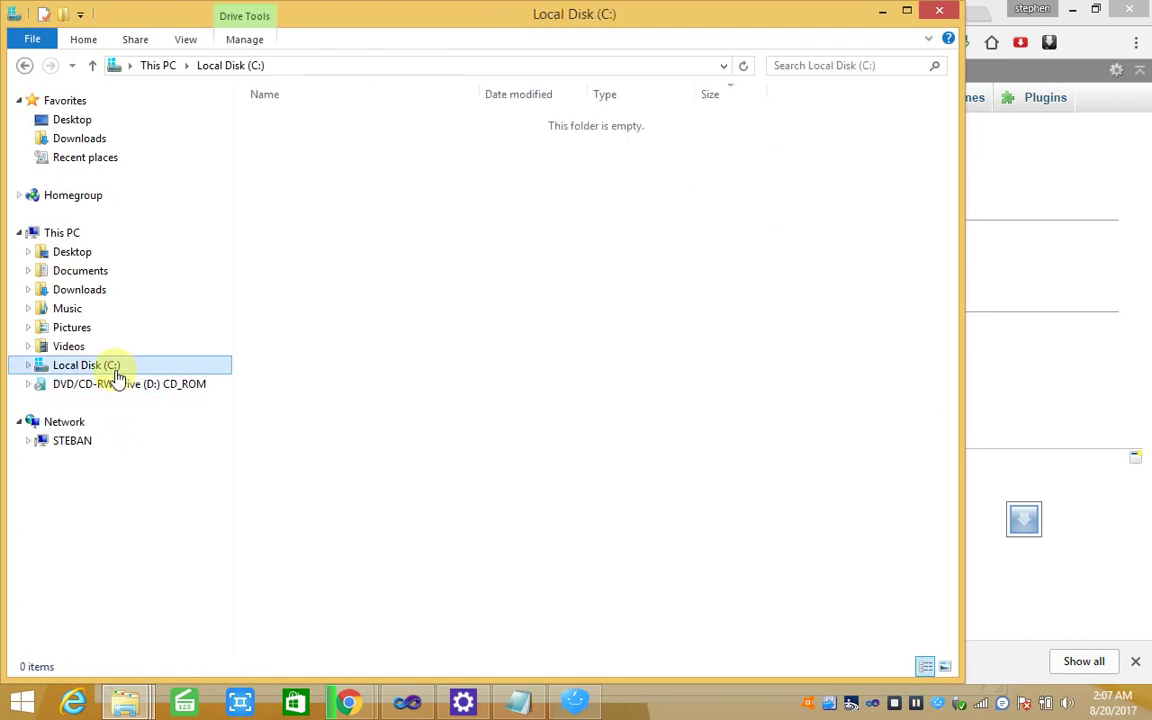
pyautogui.click(496, 575)
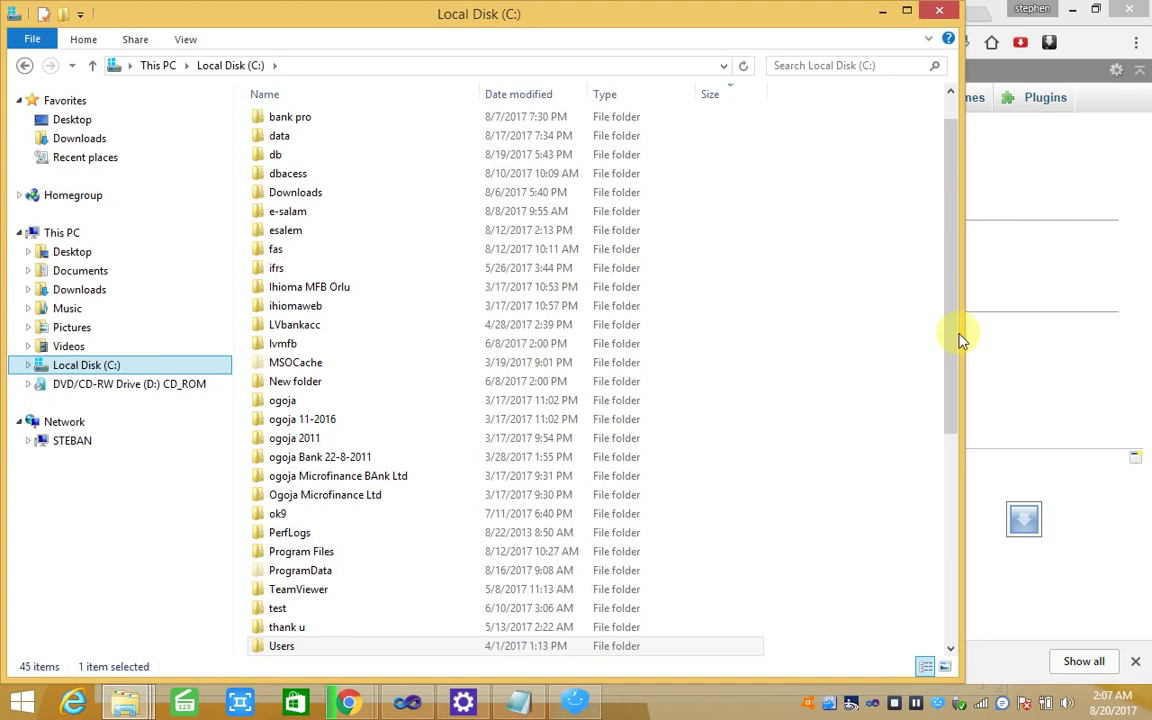
pyautogui.moveTo(951, 413); pyautogui.dragTo(944, 650)
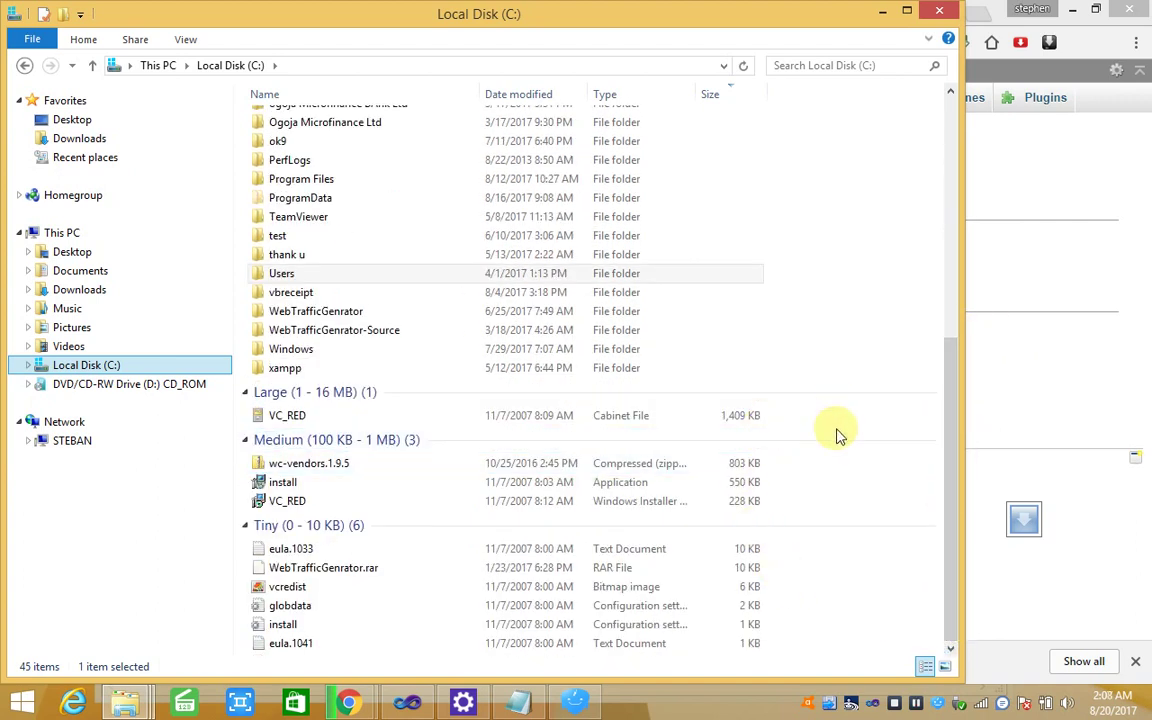
# Step: Create a new folder on Local Disk (C:) and start naming it Chancery backup
pyautogui.click(838, 440)
pyautogui.rightClick(840, 446)
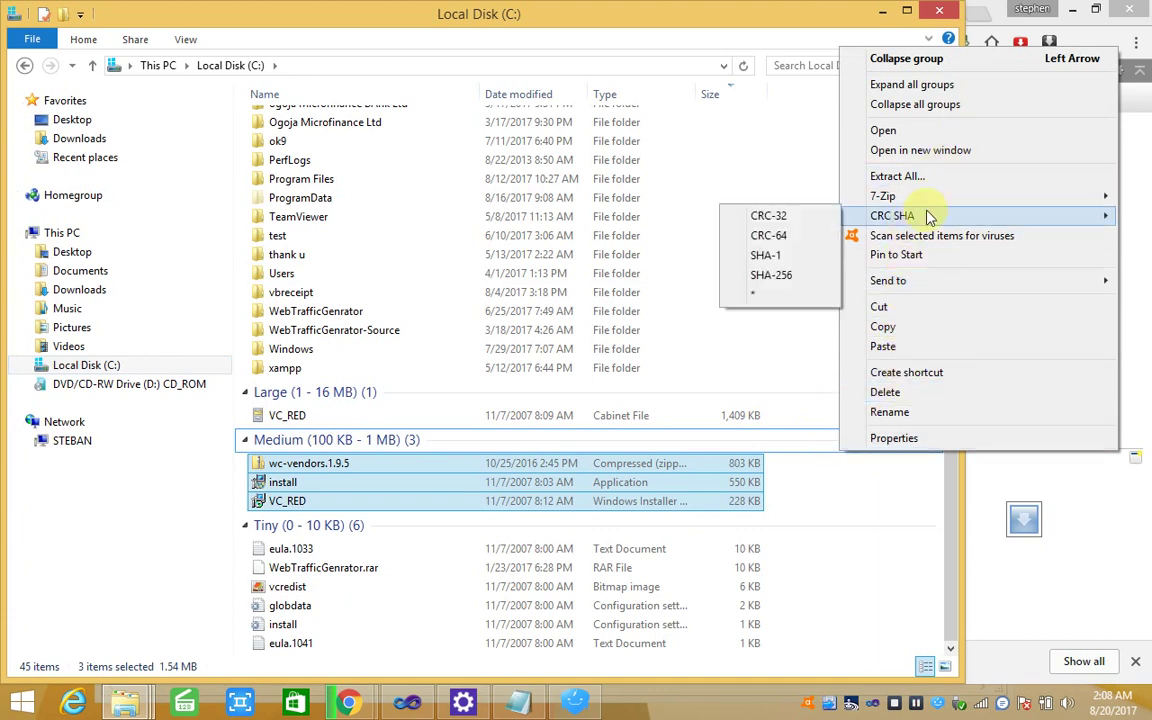
pyautogui.moveTo(888, 280)
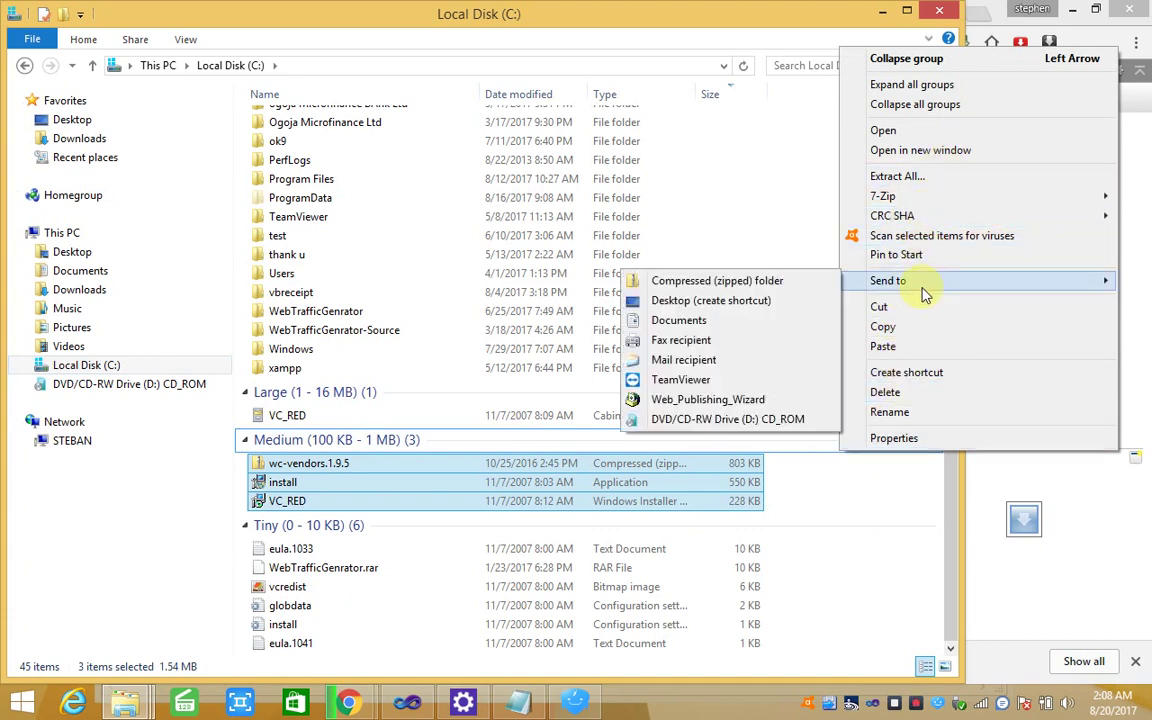
pyautogui.click(848, 527)
pyautogui.rightClick(849, 525)
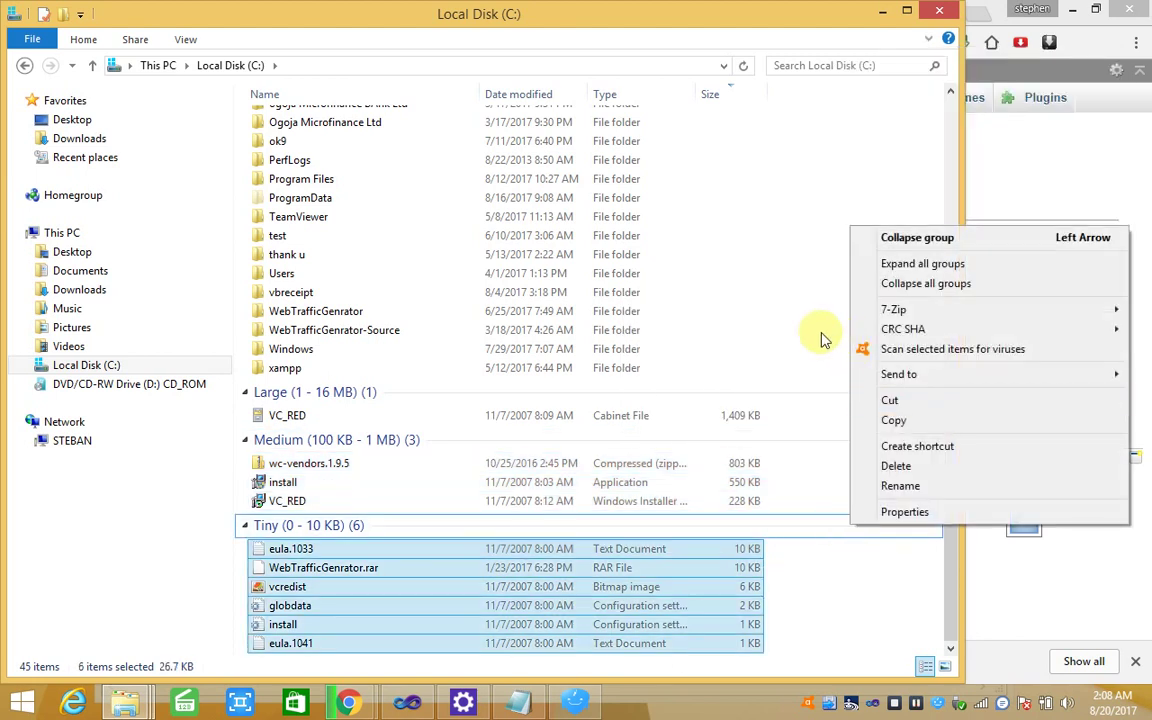
pyautogui.click(820, 340)
pyautogui.rightClick(818, 340)
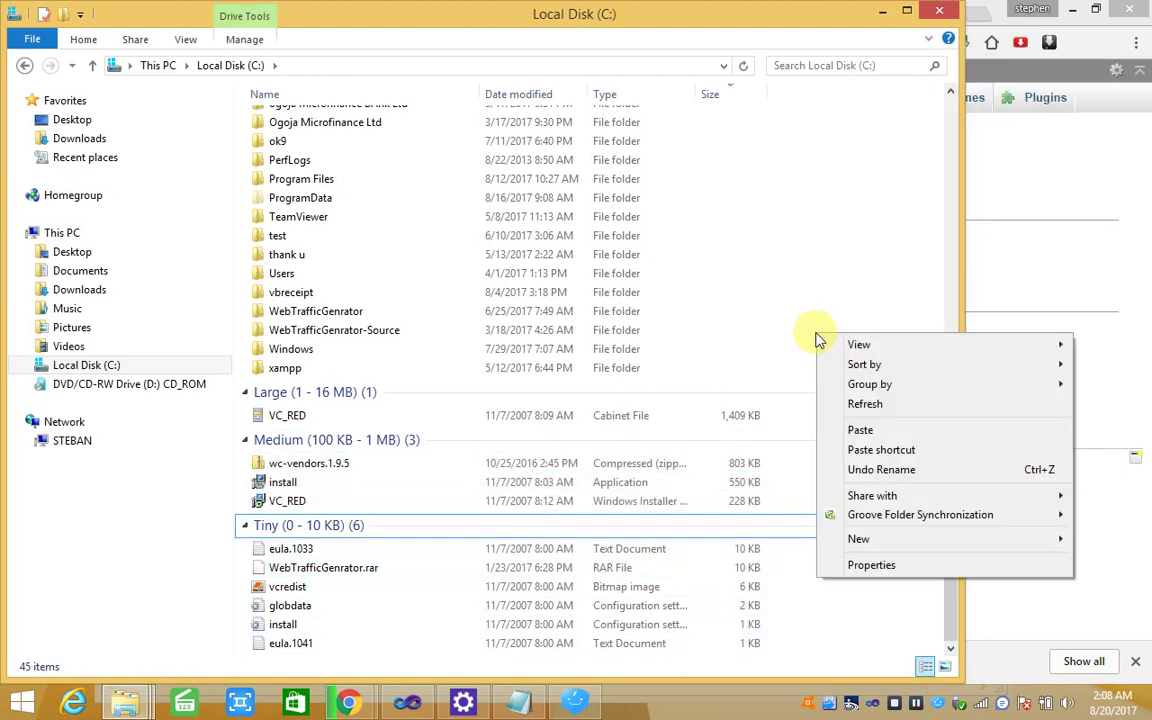
pyautogui.moveTo(858, 539)
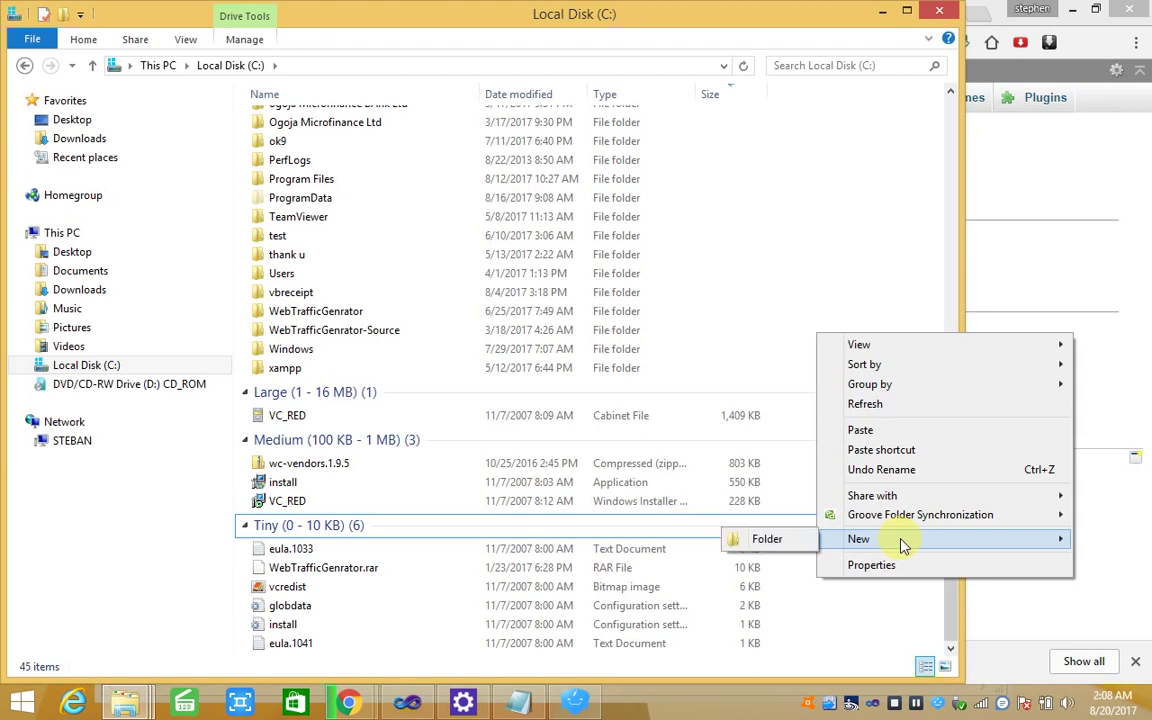
pyautogui.click(798, 540)
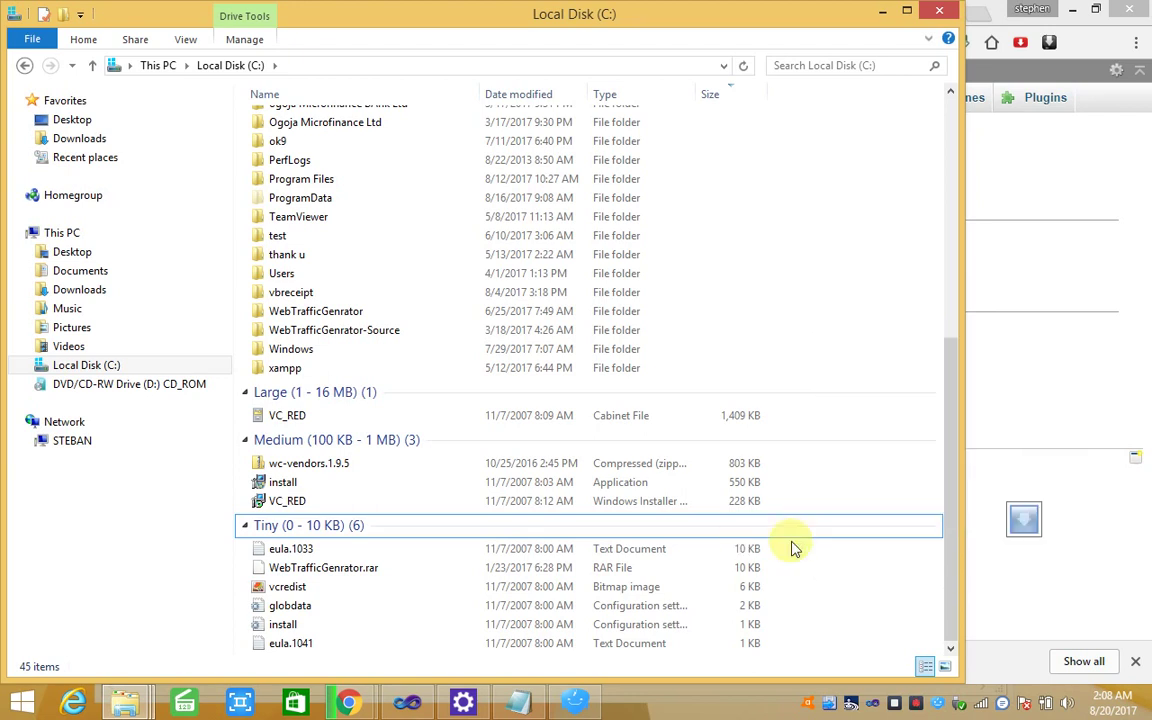
pyautogui.write('Cha')
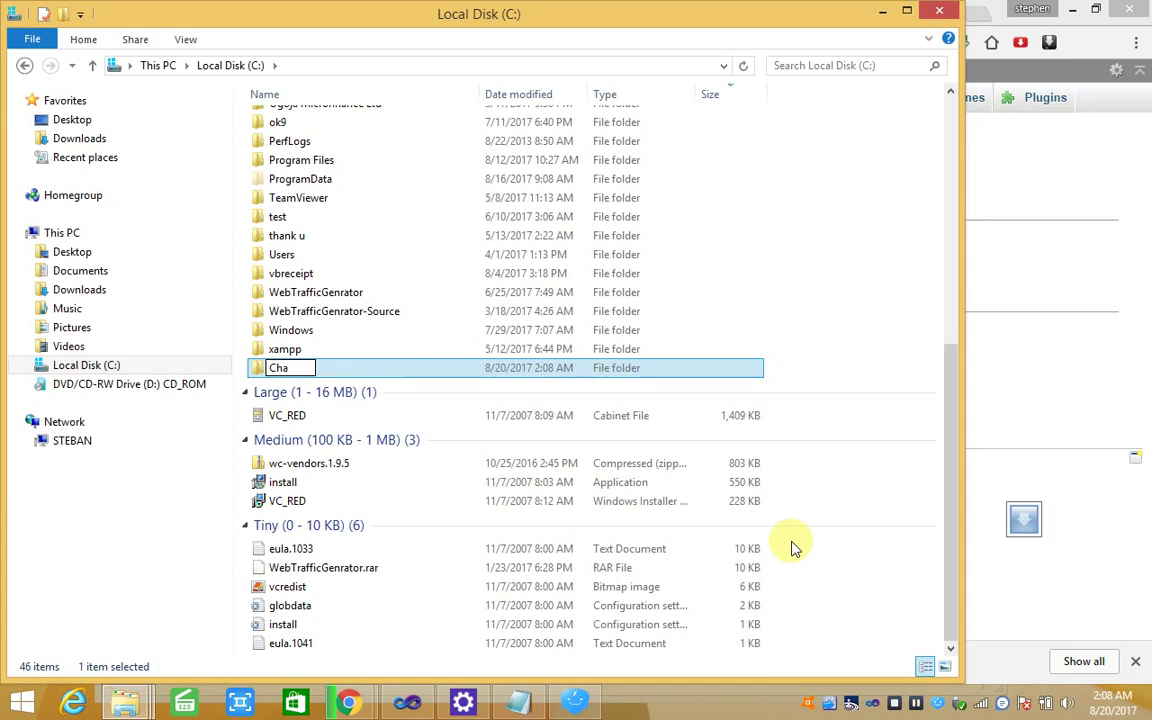
pyautogui.write('n')
pyautogui.write('cery backup')
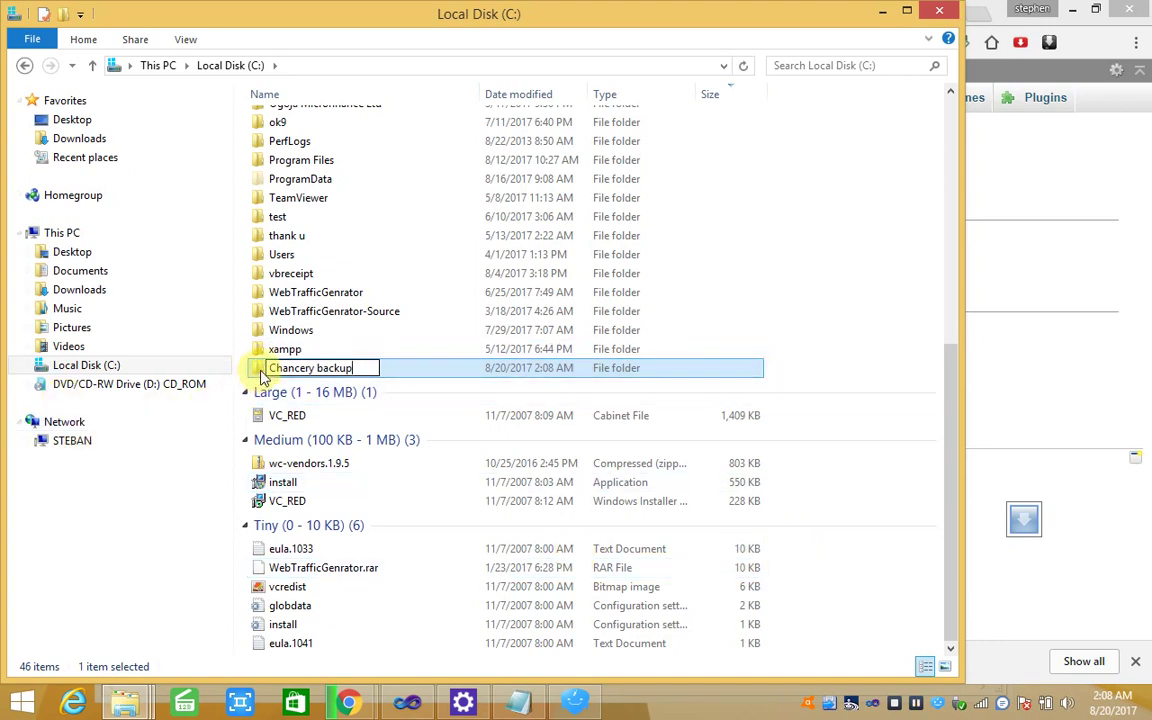
# Step: Paste localhost (6).sql into the Chancery backup folder
pyautogui.doubleClick(262, 372)
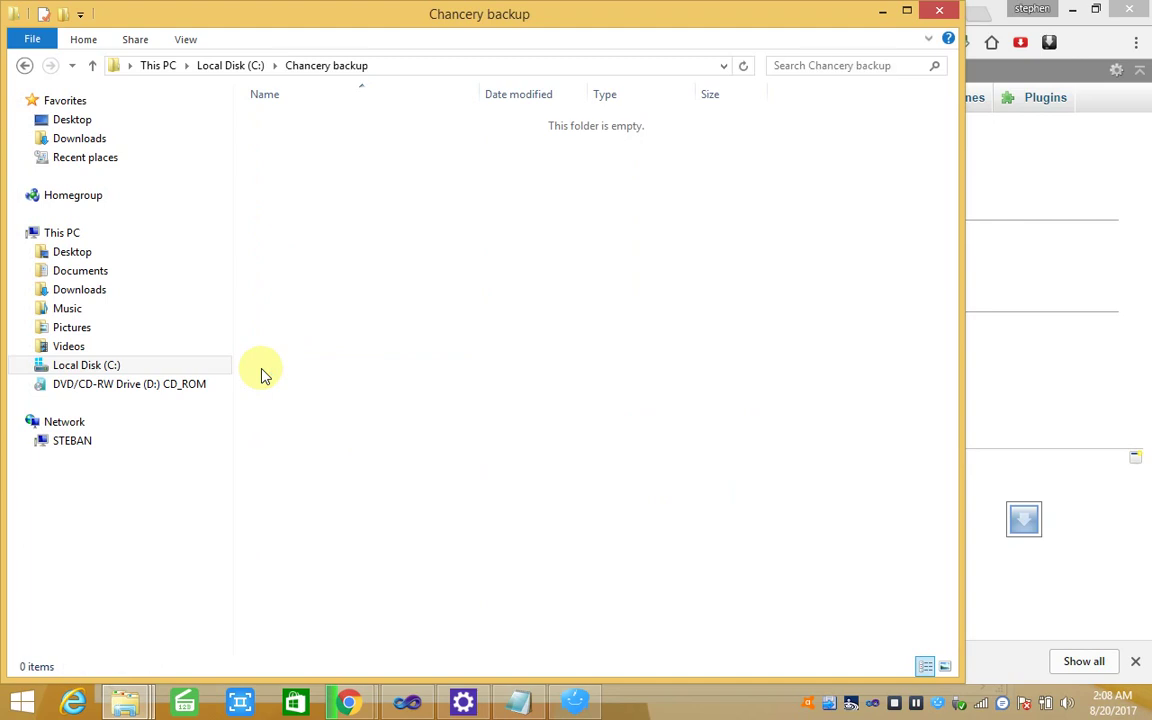
pyautogui.rightClick(289, 226)
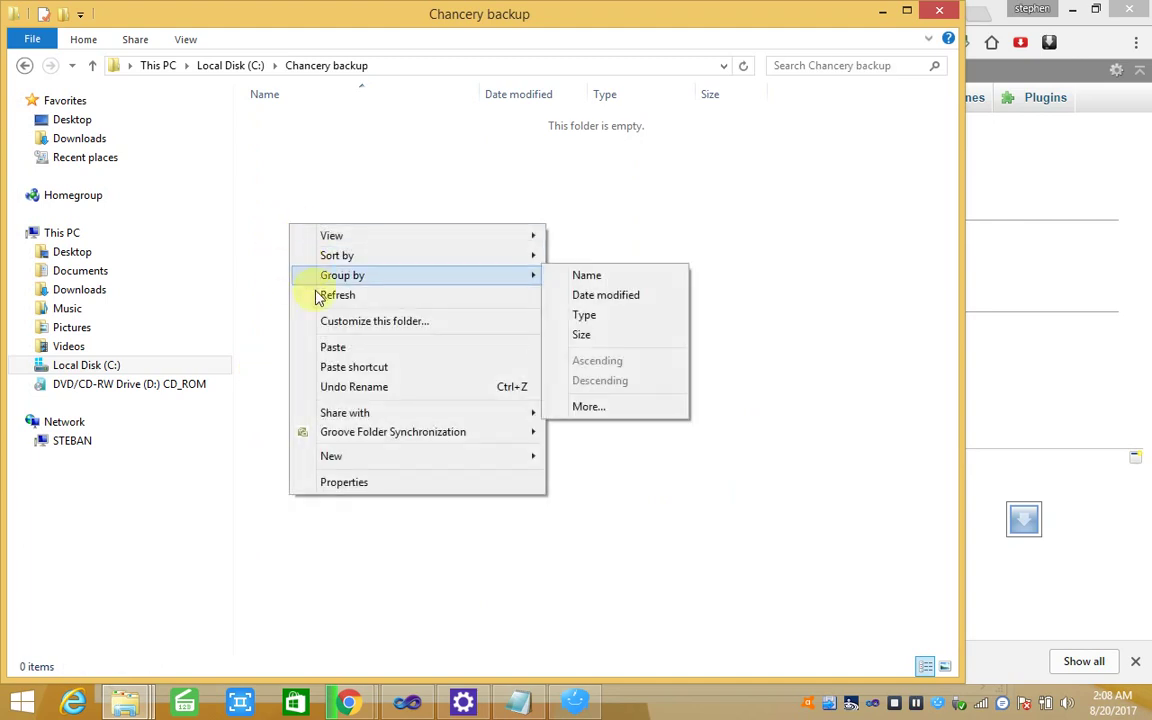
pyautogui.click(338, 350)
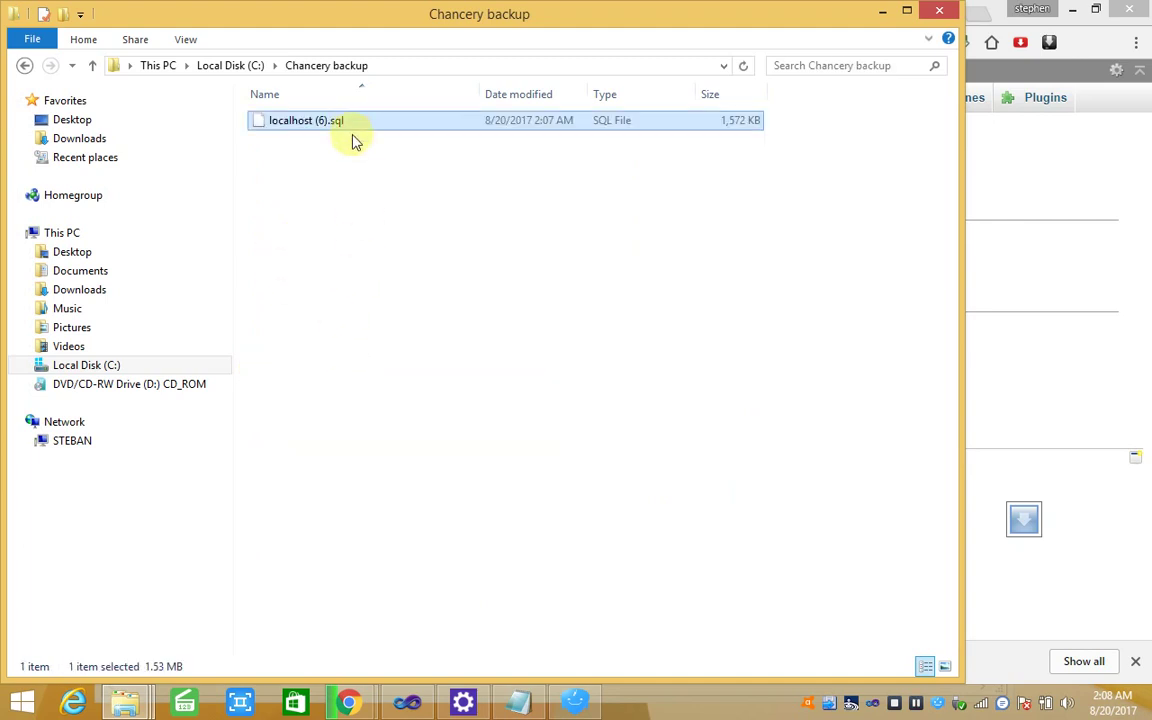
# Step: Rename localhost (6).sql to Database.sql
pyautogui.rightClick(293, 124)
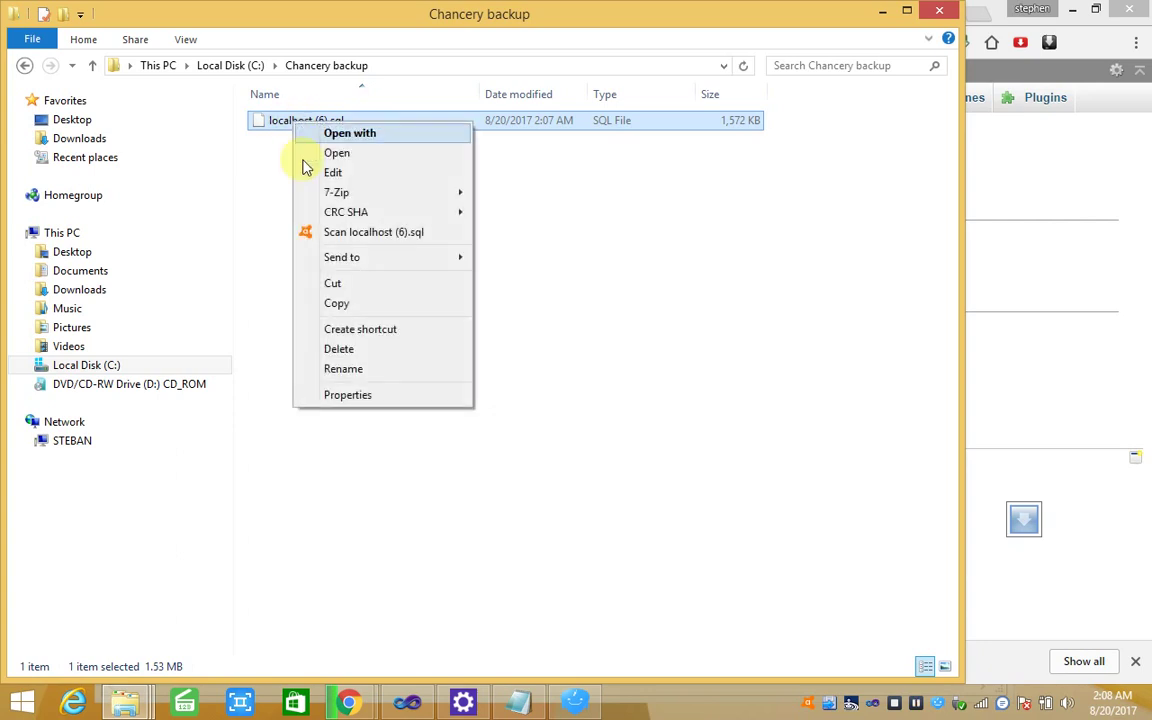
pyautogui.click(342, 369)
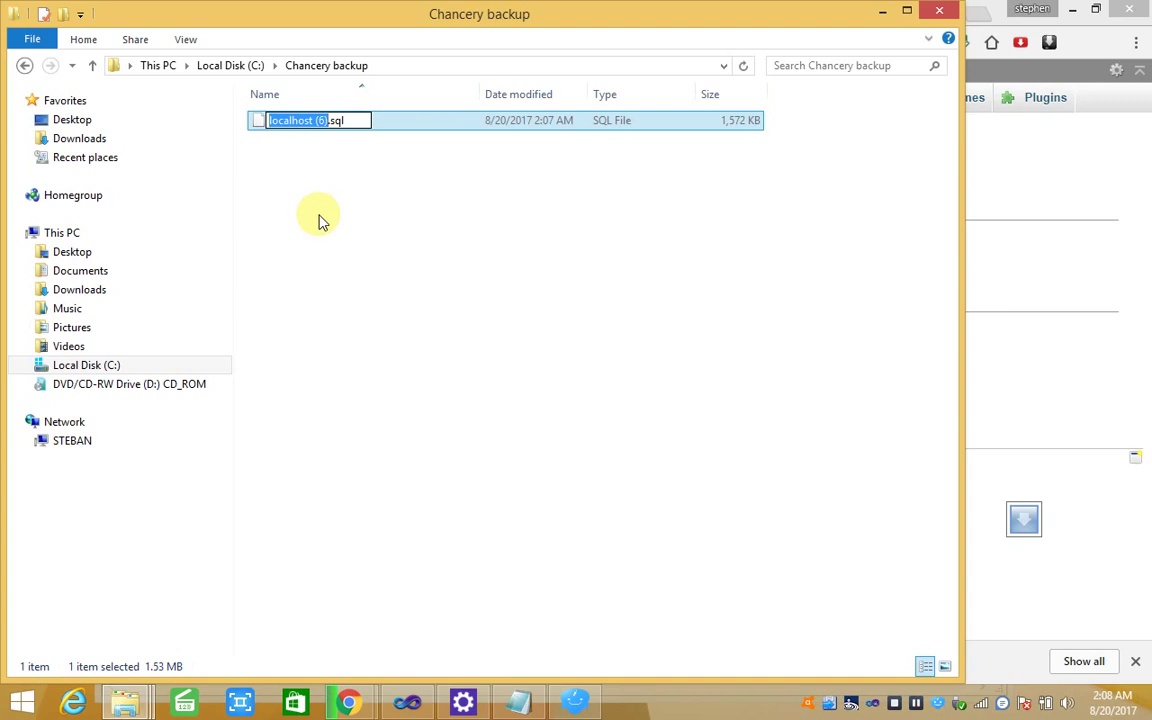
pyautogui.write('Da')
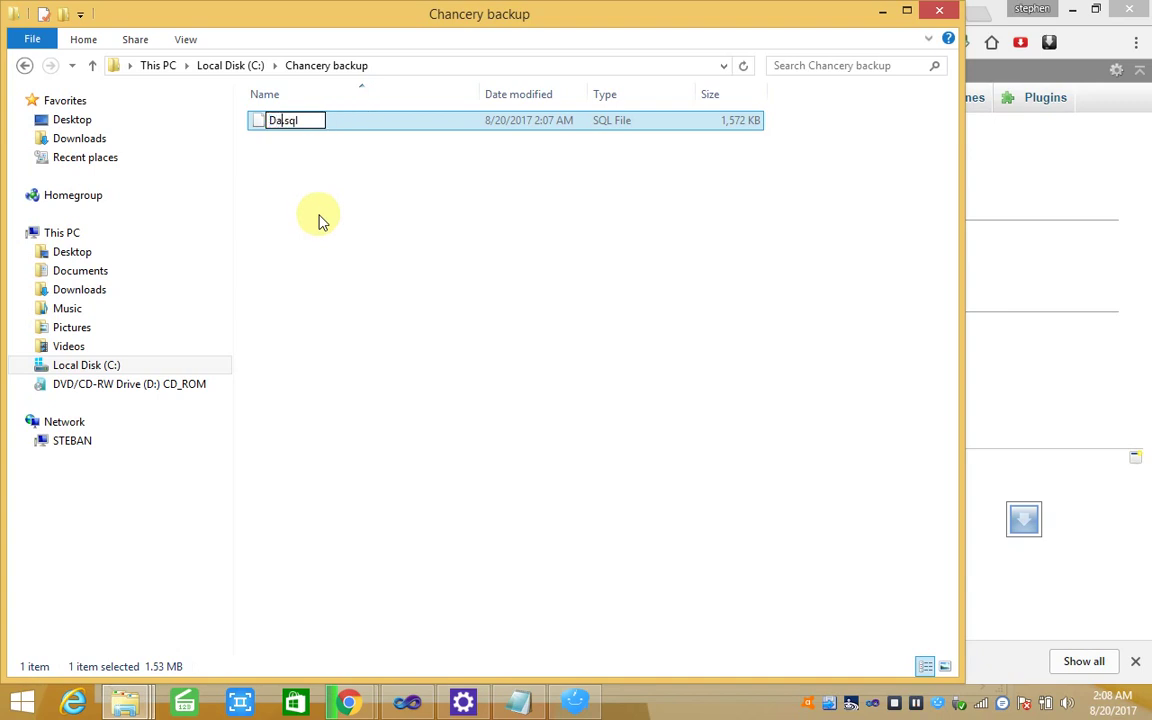
pyautogui.write('bas')
pyautogui.write('e')
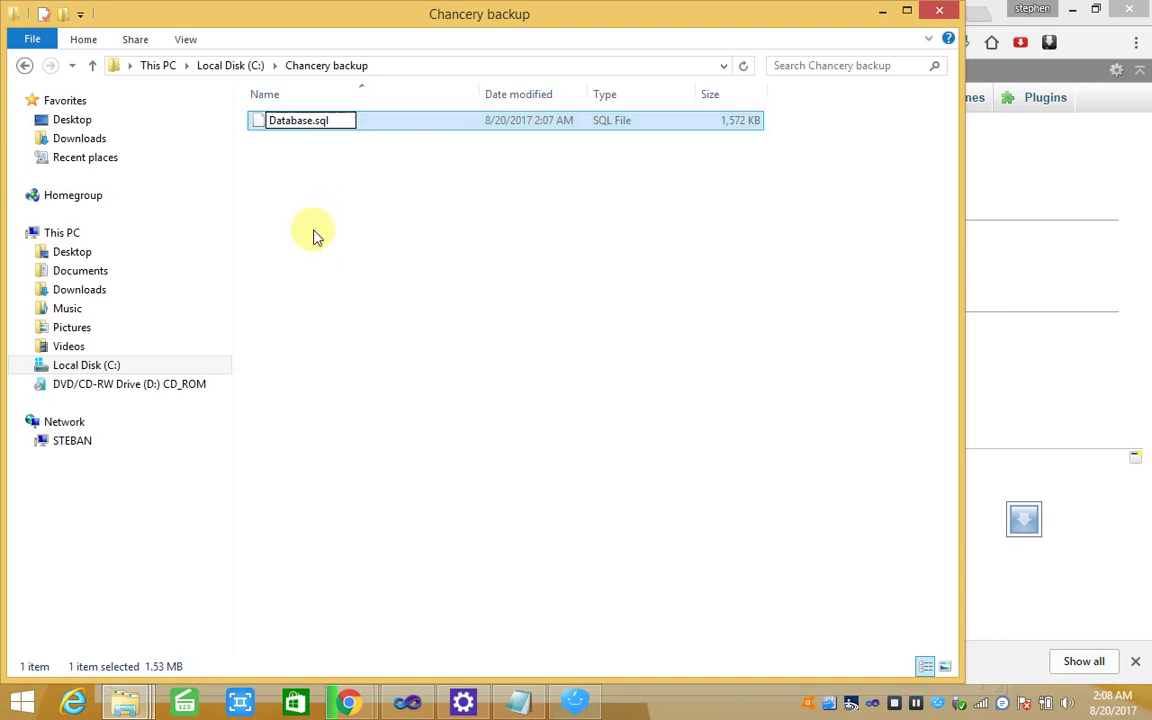
pyautogui.click(316, 236)
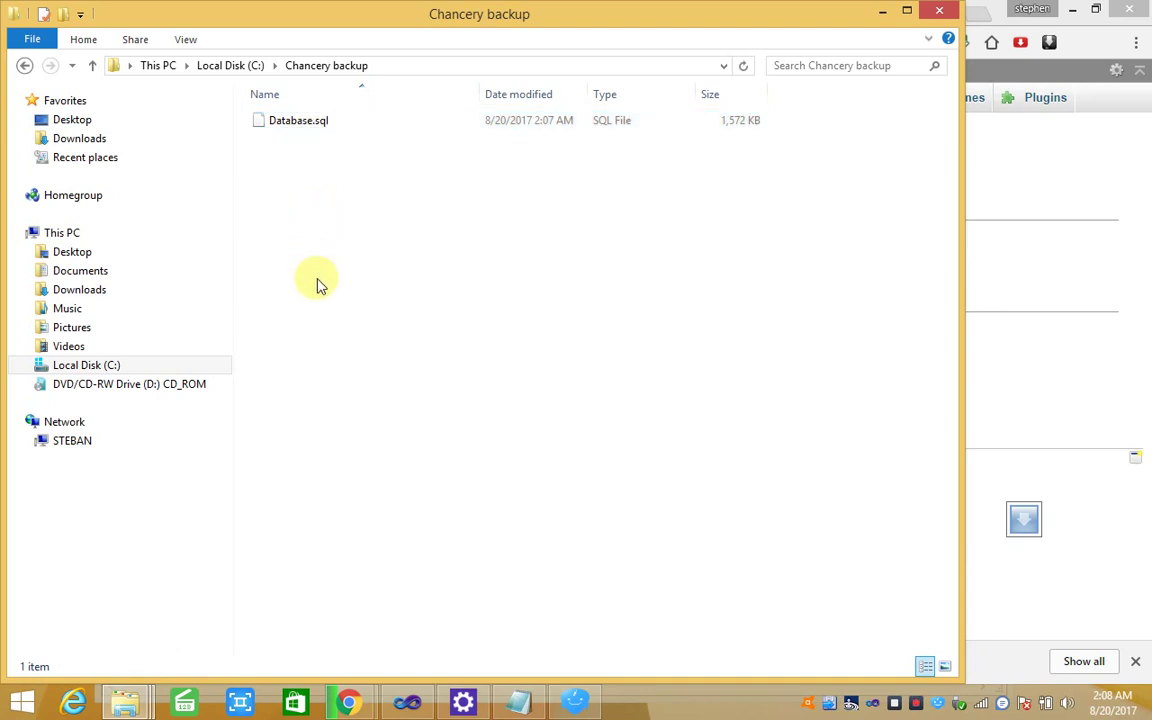
pyautogui.click(882, 12)
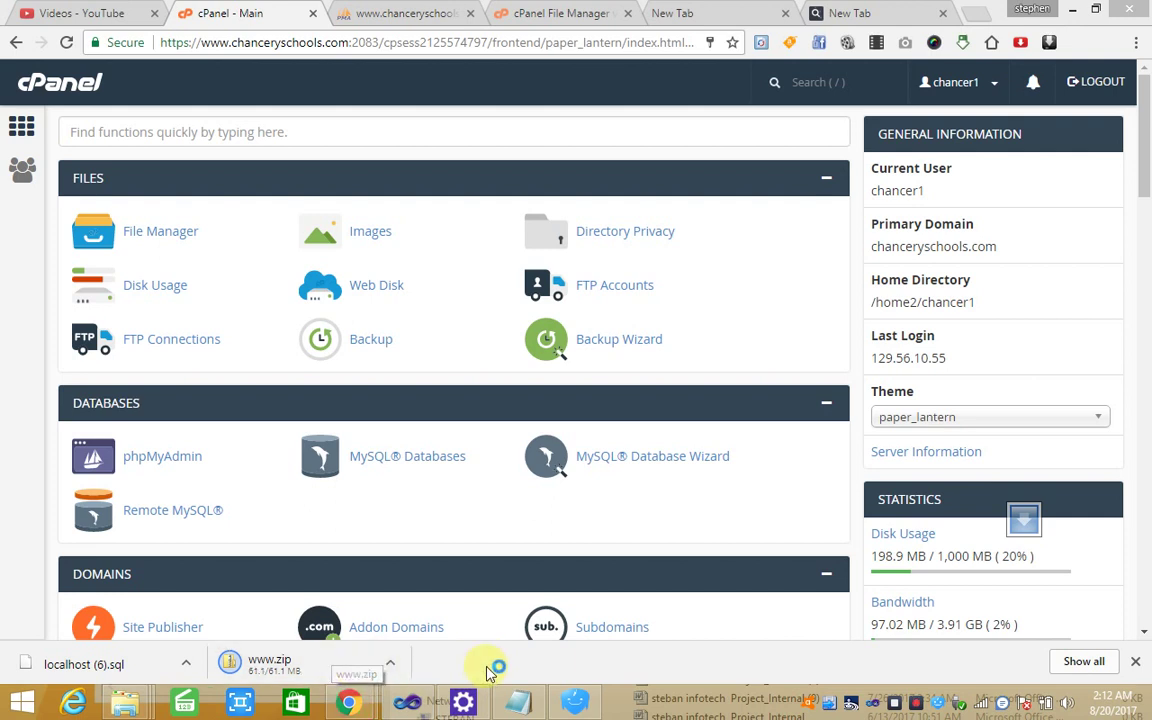
pyautogui.rightClick(330, 673)
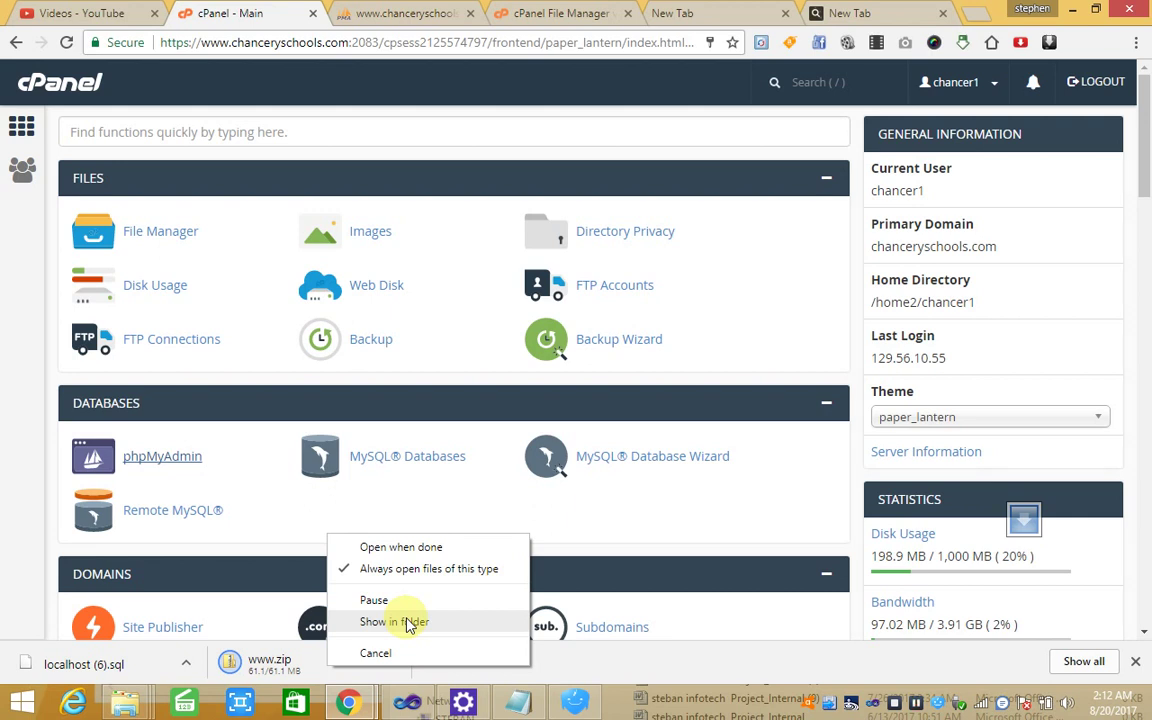
pyautogui.click(394, 622)
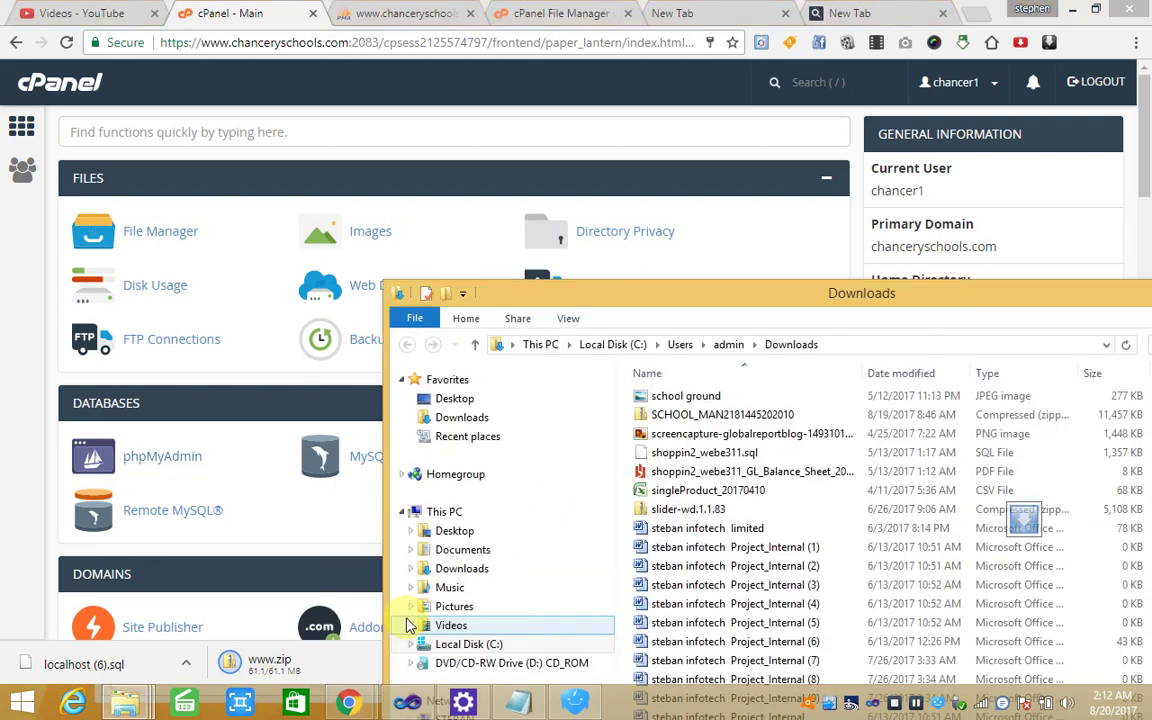
pyautogui.click(625, 343)
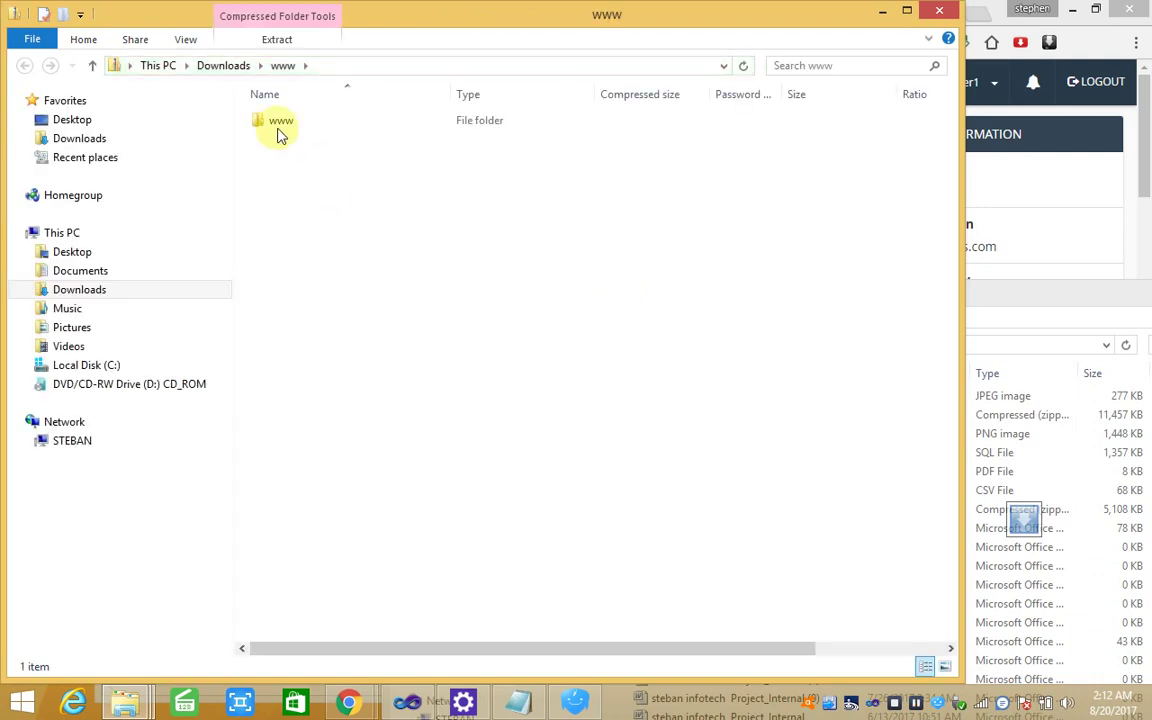
# Step: Go back to Downloads, find the www zip archive and copy it to the clipboard
pyautogui.click(226, 67)
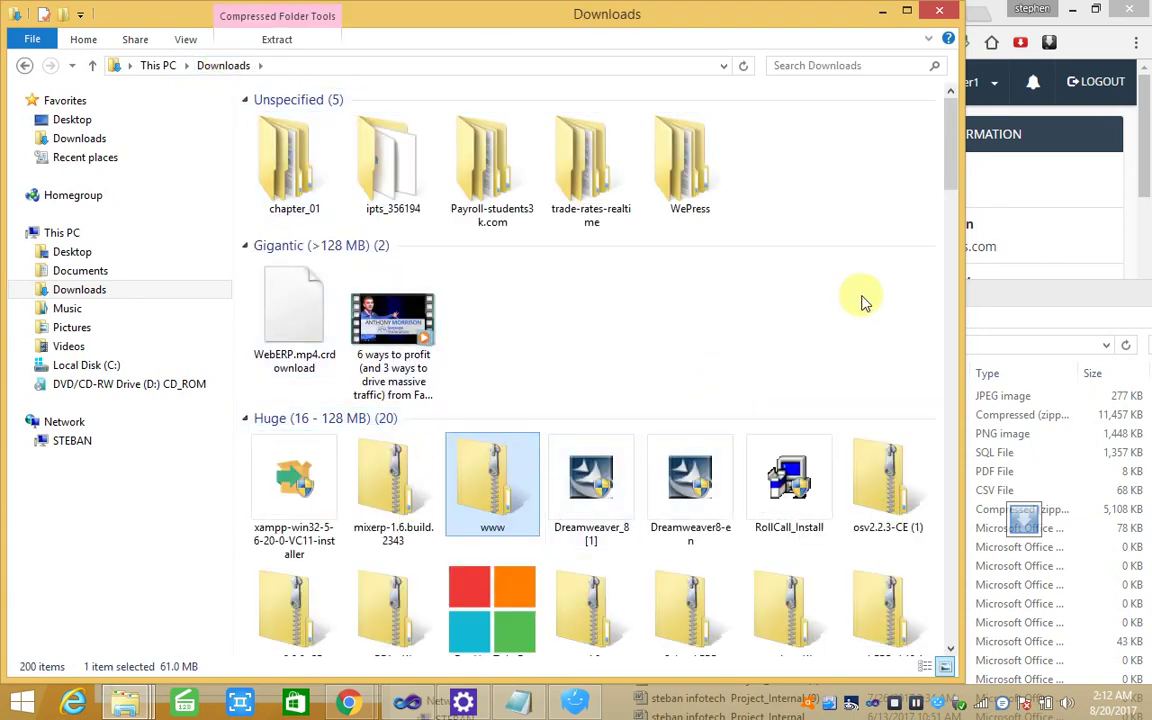
pyautogui.moveTo(951, 167)
pyautogui.mouseDown()
pyautogui.moveTo(937, 668)
pyautogui.moveTo(933, 563)
pyautogui.moveTo(951, 455)
pyautogui.mouseUp()
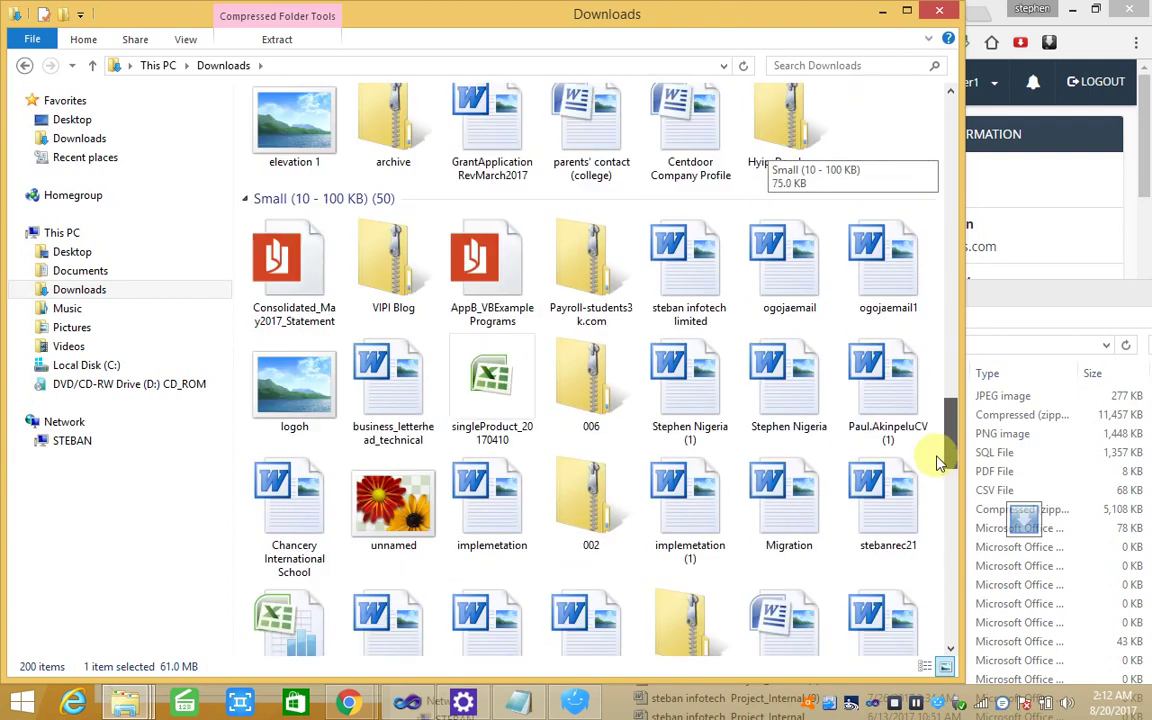
pyautogui.click(395, 297)
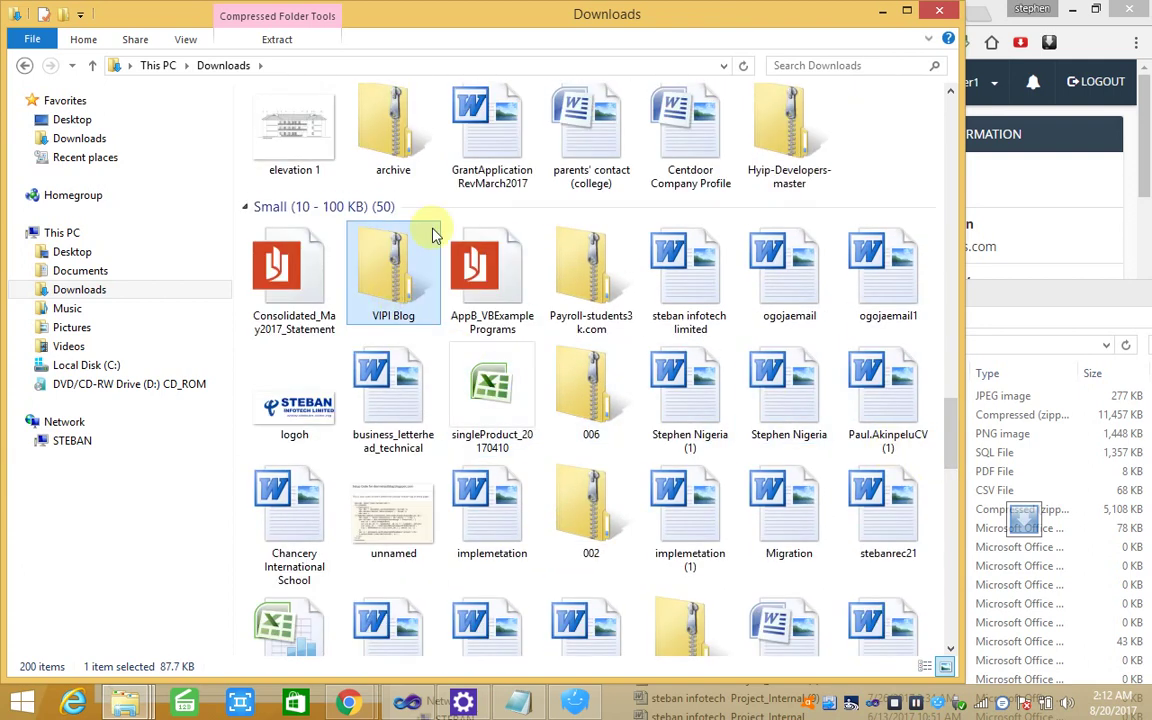
pyautogui.press('w')
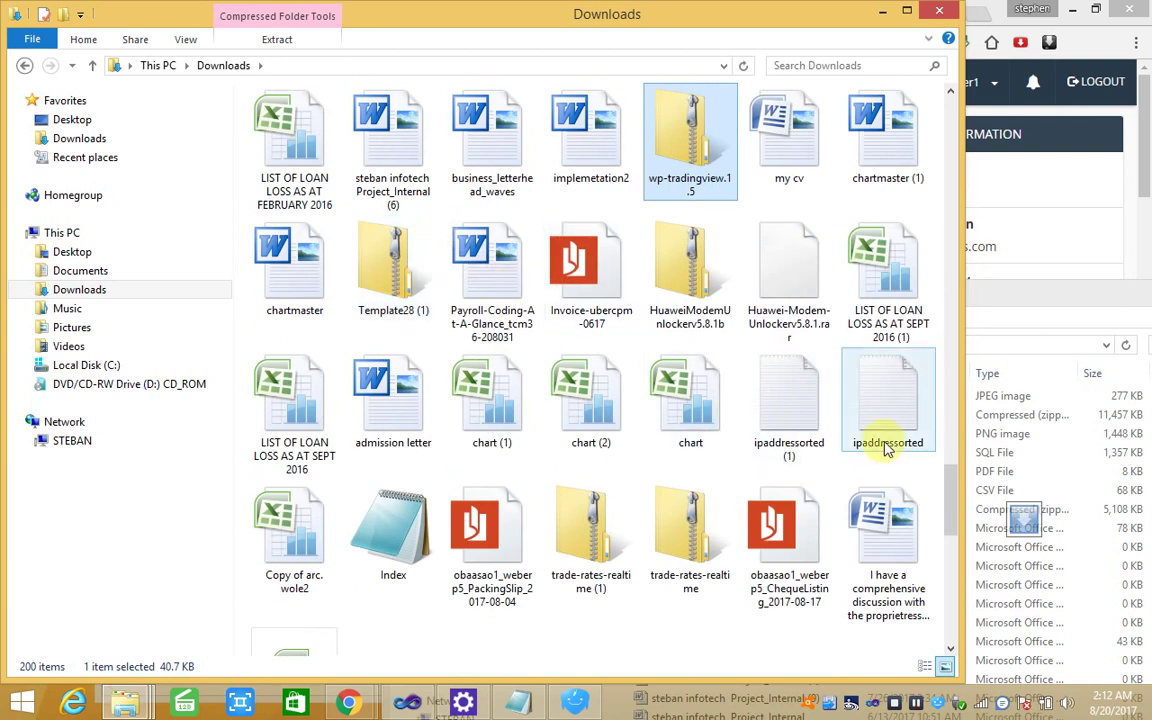
pyautogui.press('w')
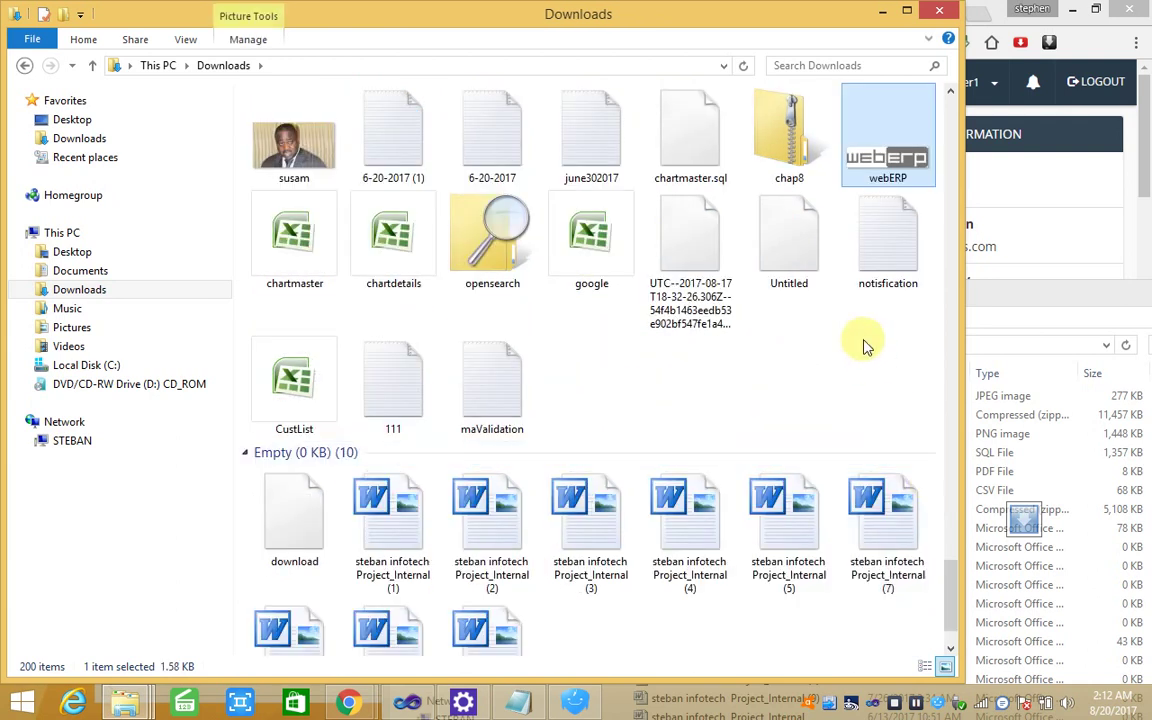
pyautogui.press('w')
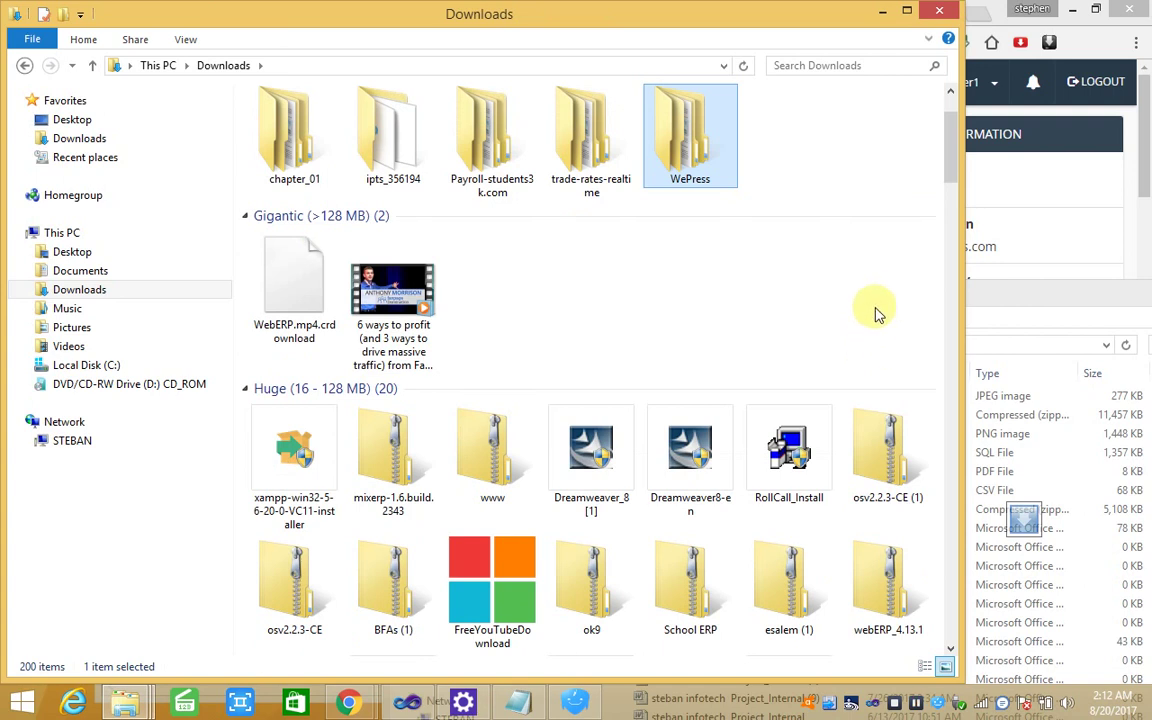
pyautogui.press('w')
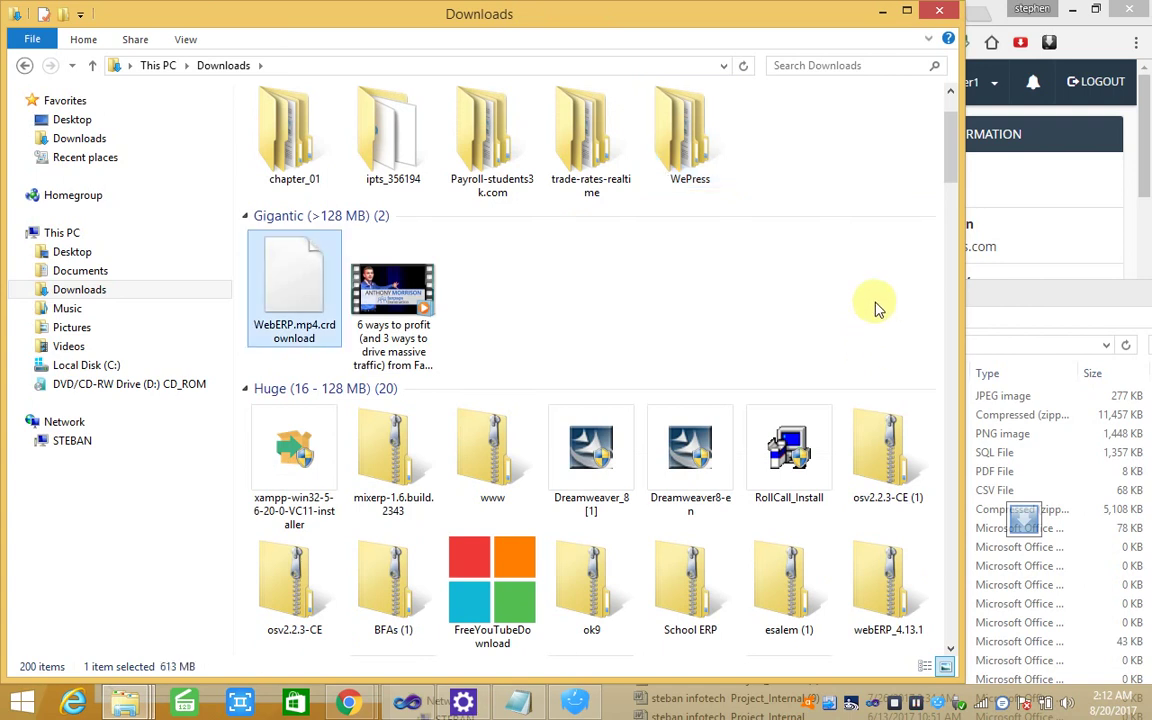
pyautogui.press('w')
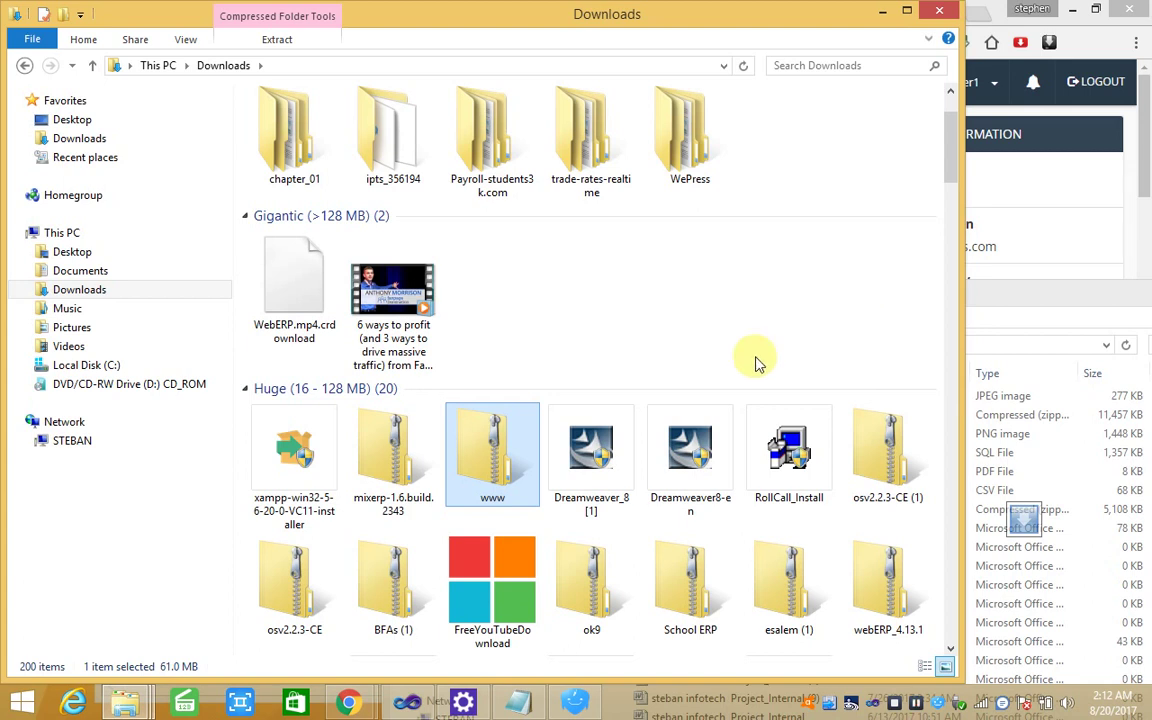
pyautogui.rightClick(473, 472)
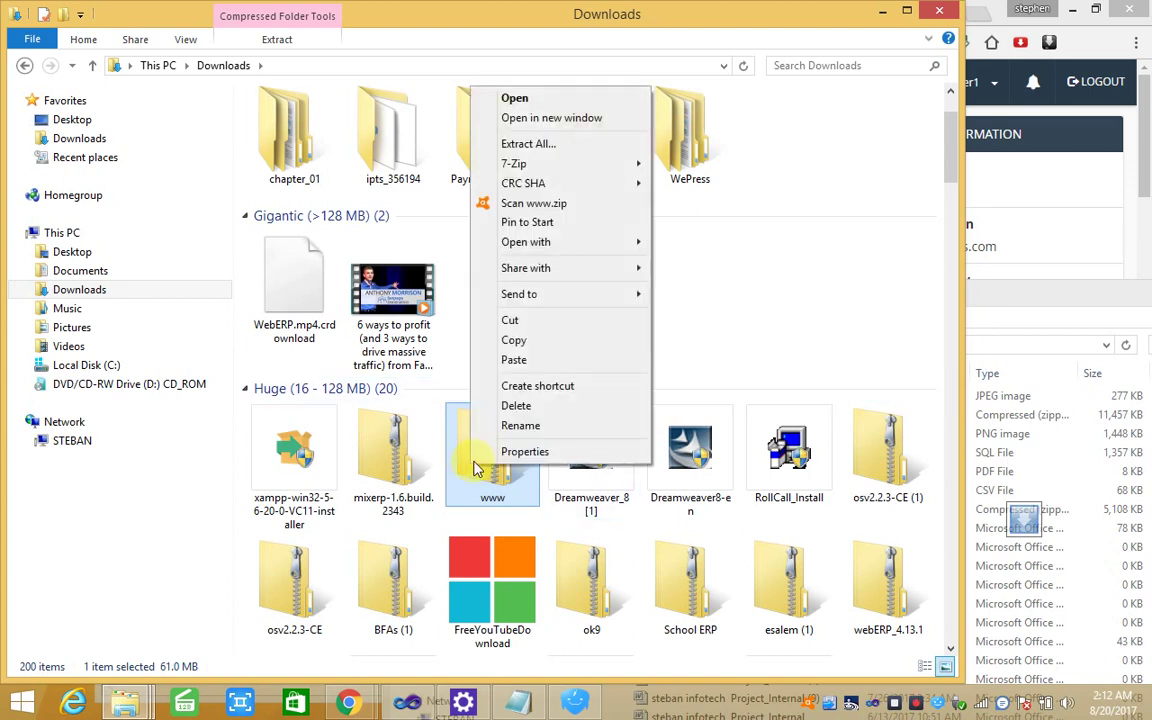
pyautogui.click(514, 341)
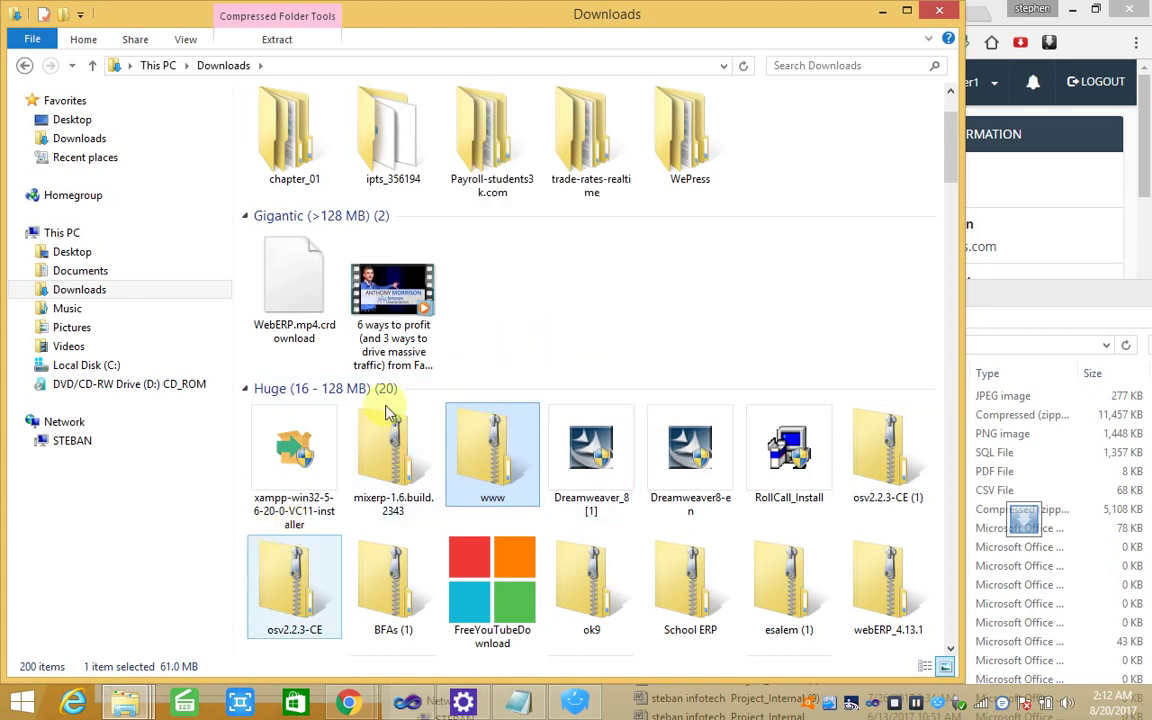
pyautogui.click(886, 12)
pyautogui.moveTo(126, 703)
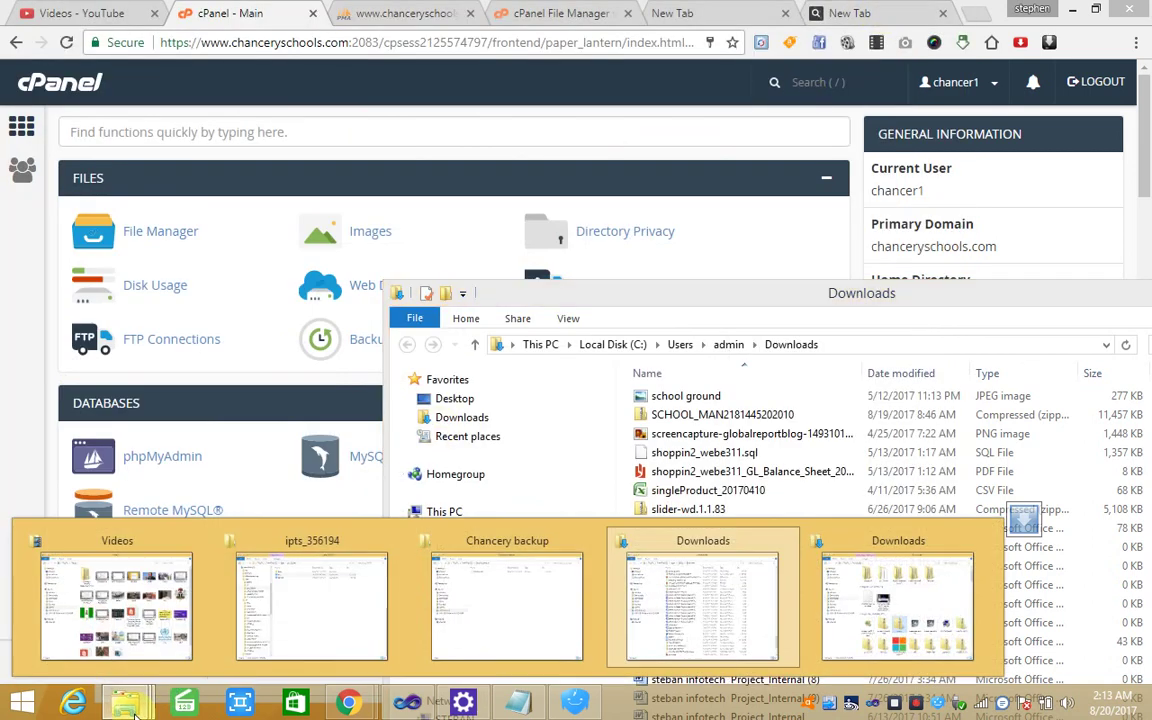
# Step: Paste the www zip into Chancery backup and reopen the folder to confirm it sits beside Database.sql
pyautogui.click(494, 604)
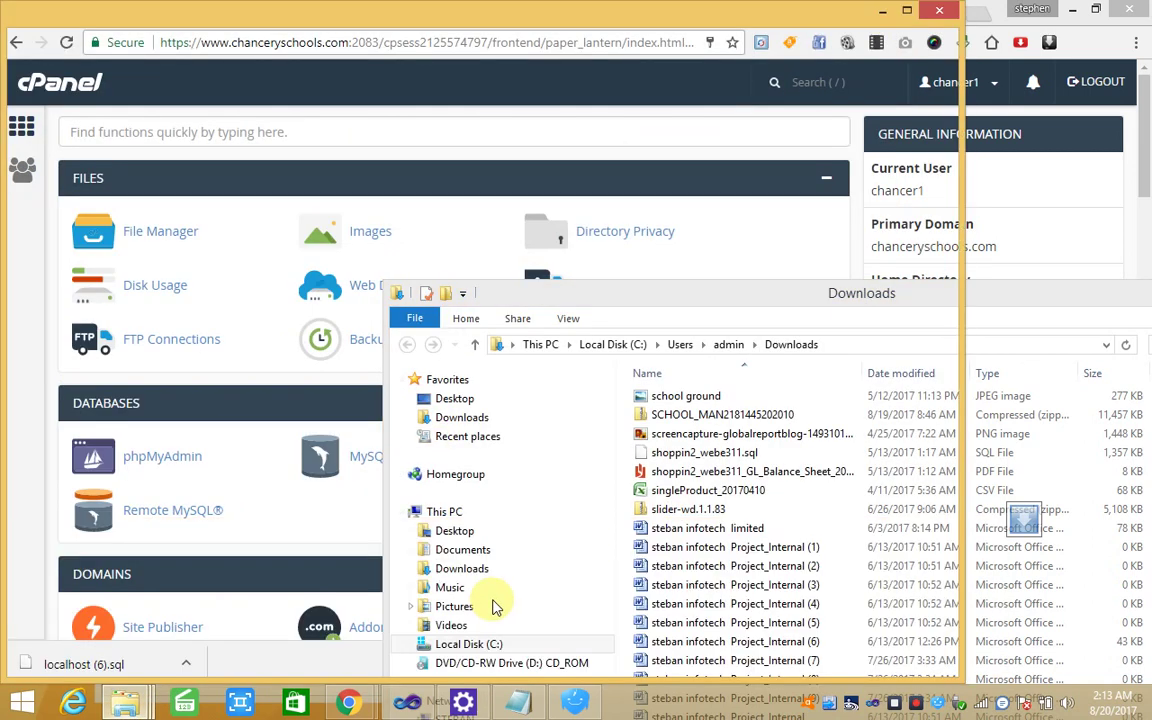
pyautogui.rightClick(278, 221)
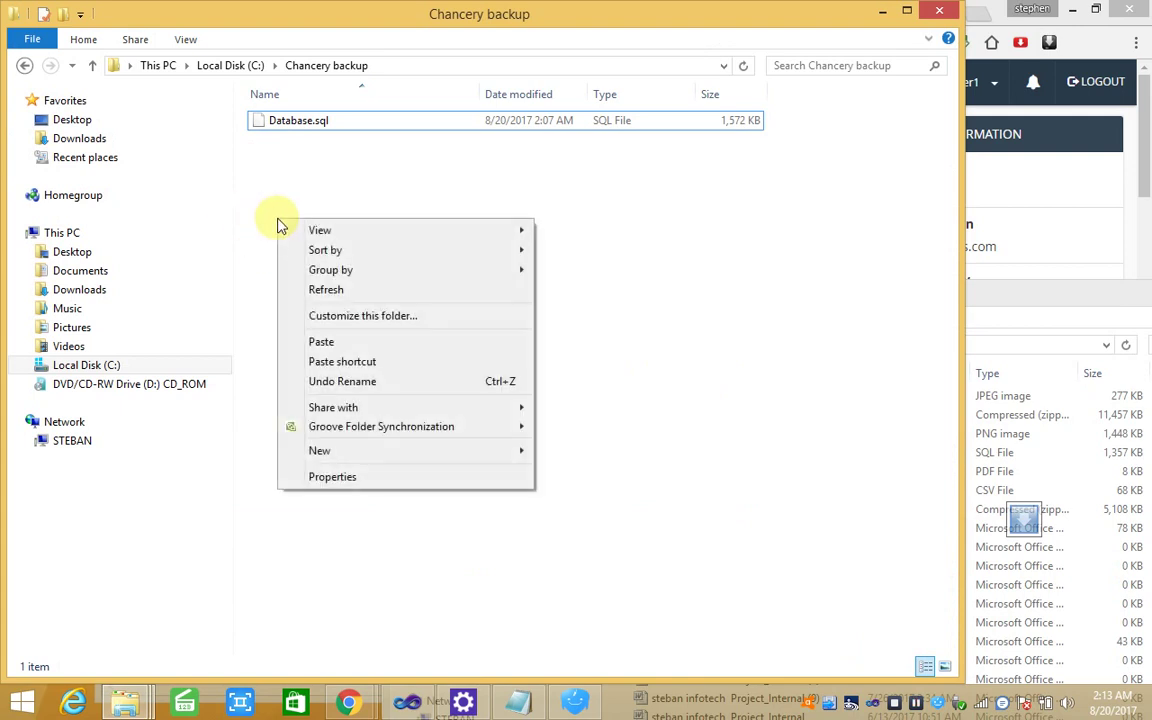
pyautogui.click(326, 342)
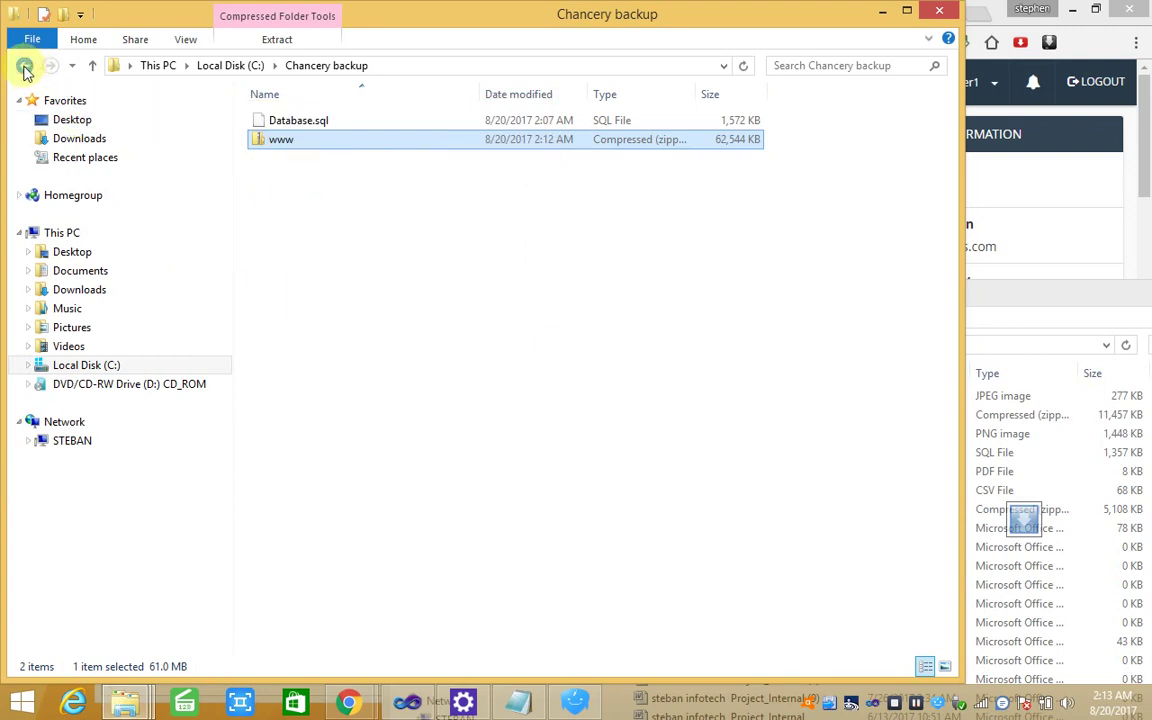
pyautogui.click(25, 66)
pyautogui.doubleClick(311, 114)
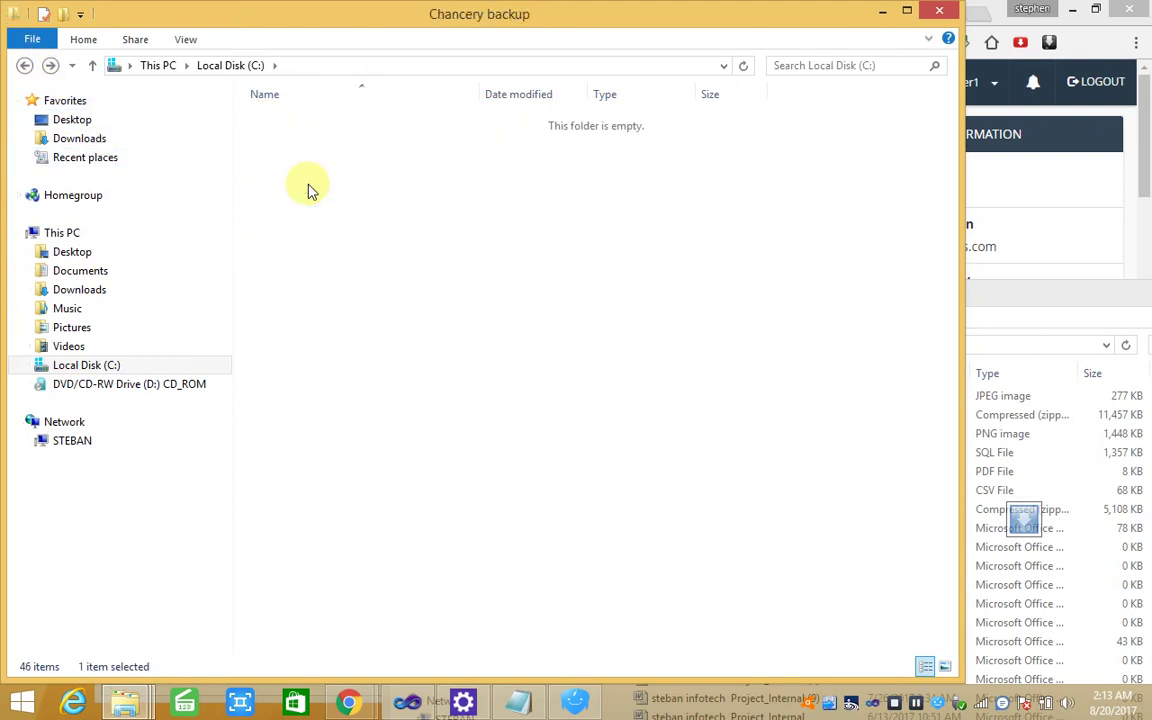